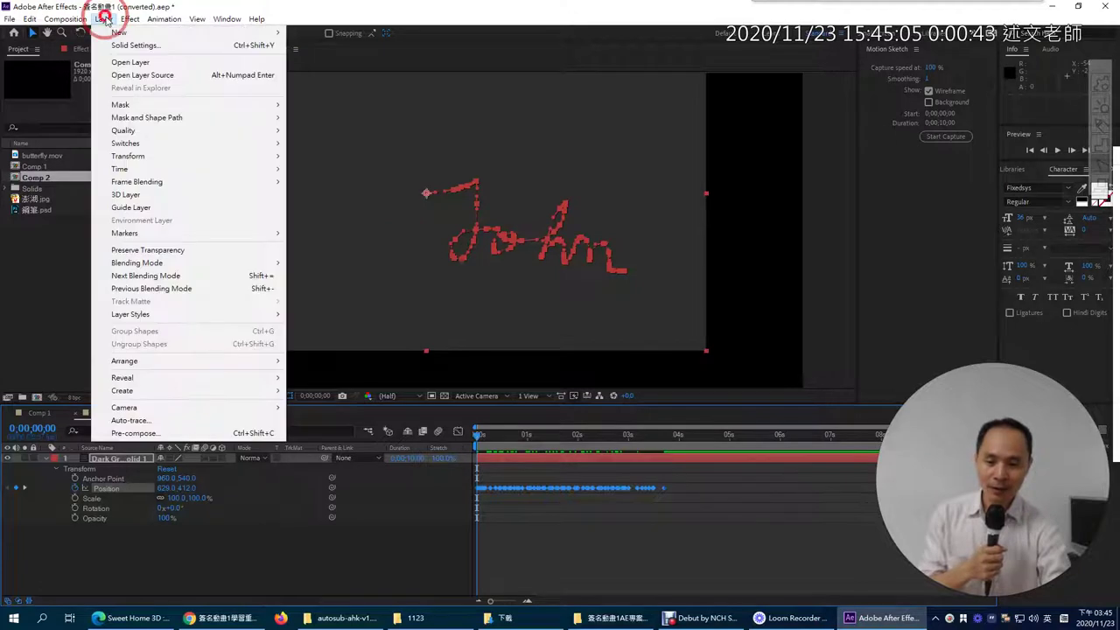
Add a new deep lime green solid layer above the dark gray solid in Comp 2.
mouse_move(132, 32)
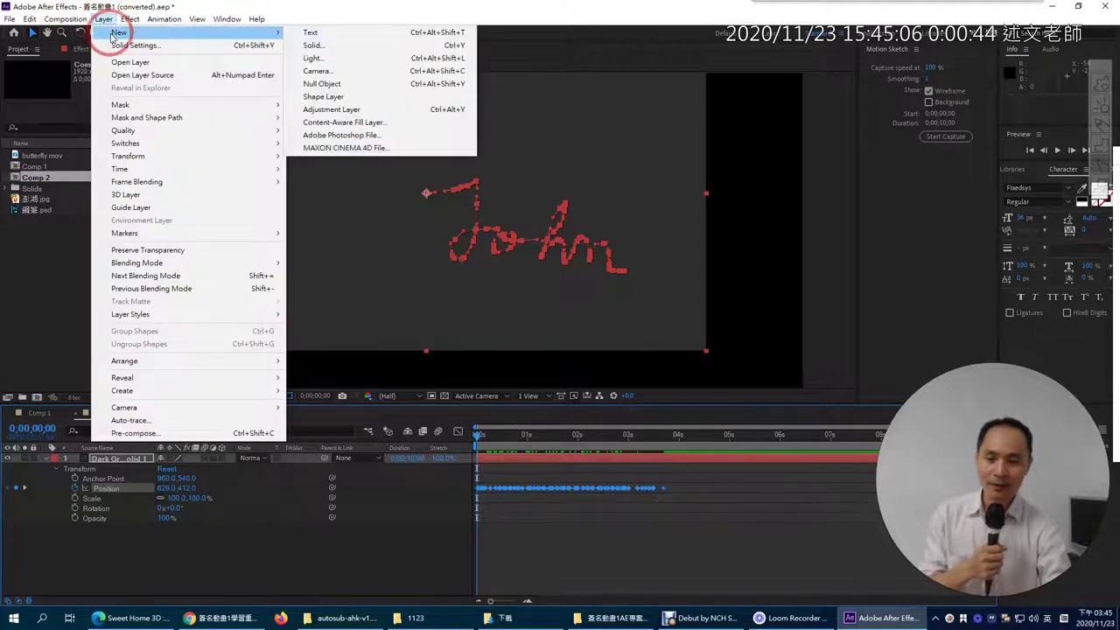
left_click(317, 48)
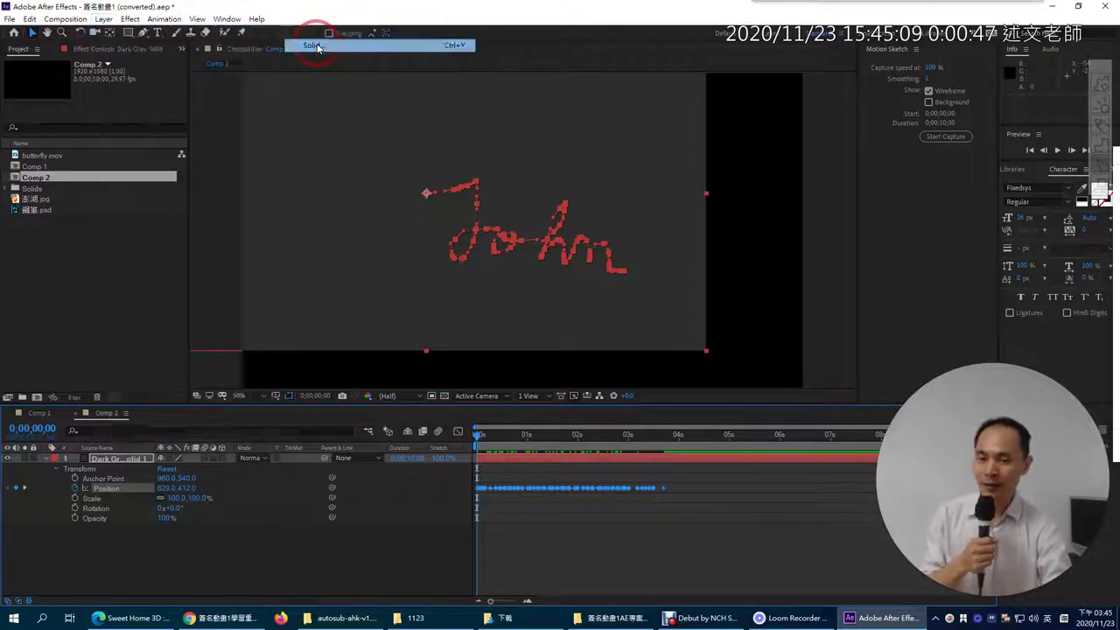
left_click(550, 382)
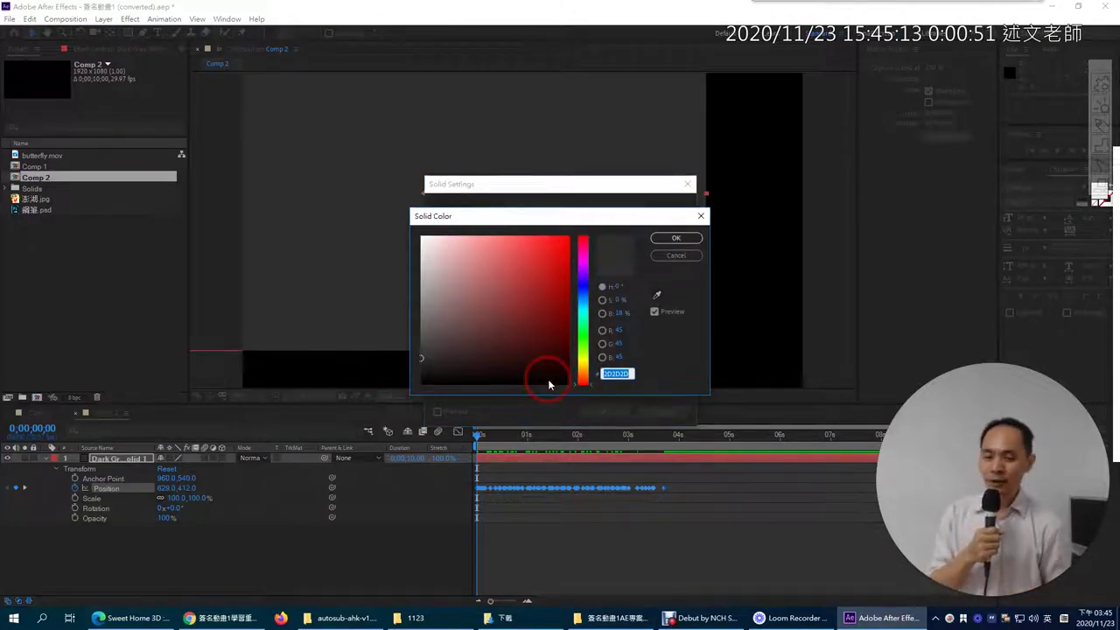
left_click(561, 343)
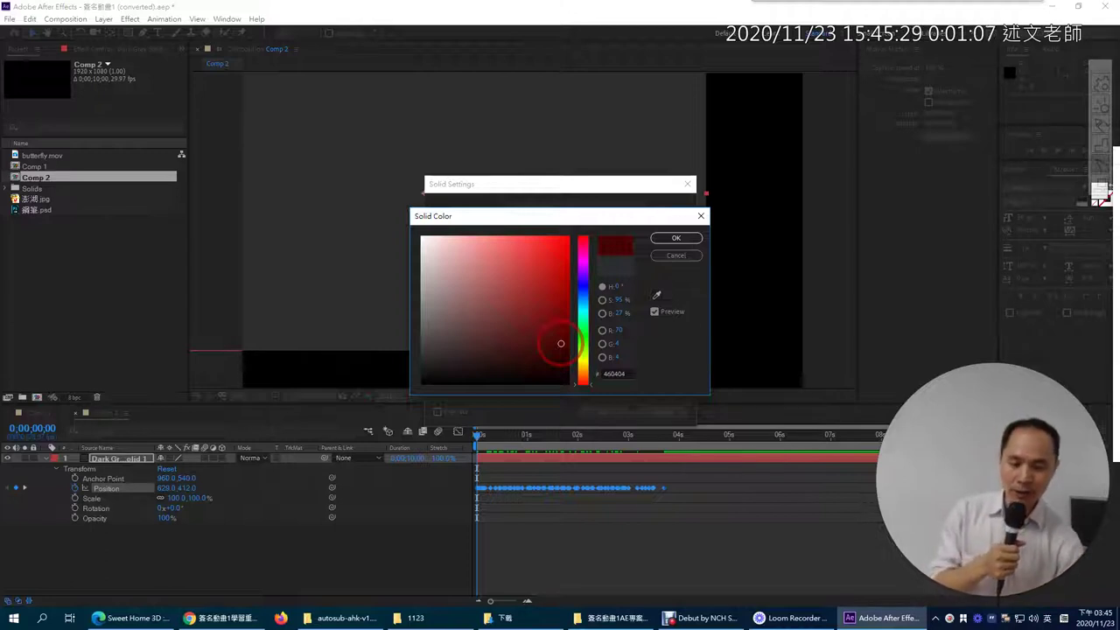
left_click(582, 352)
left_click(543, 318)
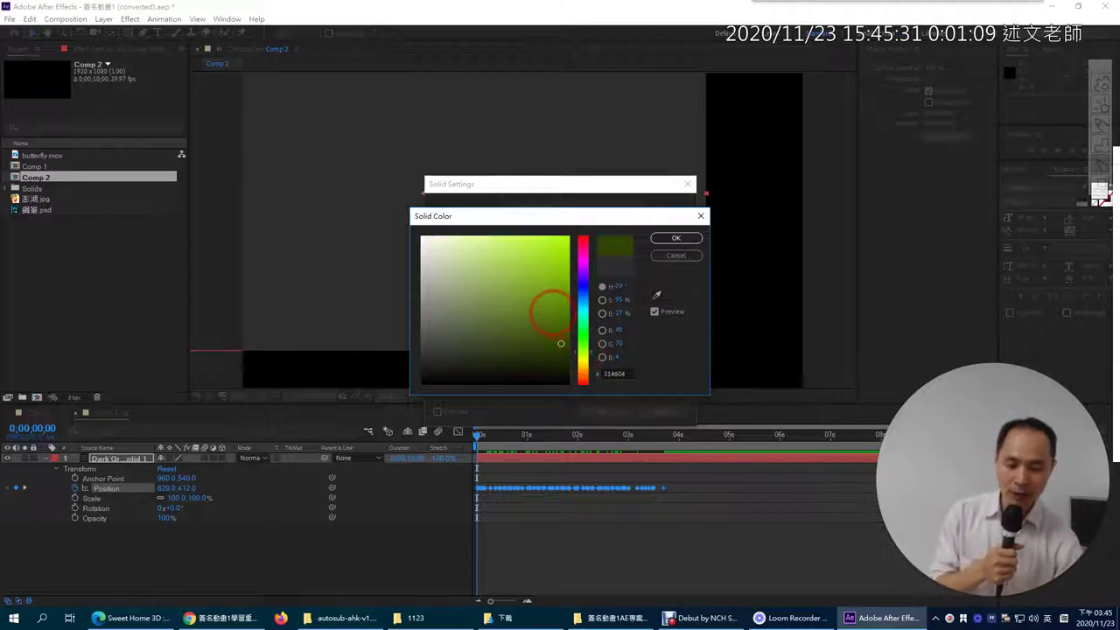
left_click(675, 239)
left_click(604, 413)
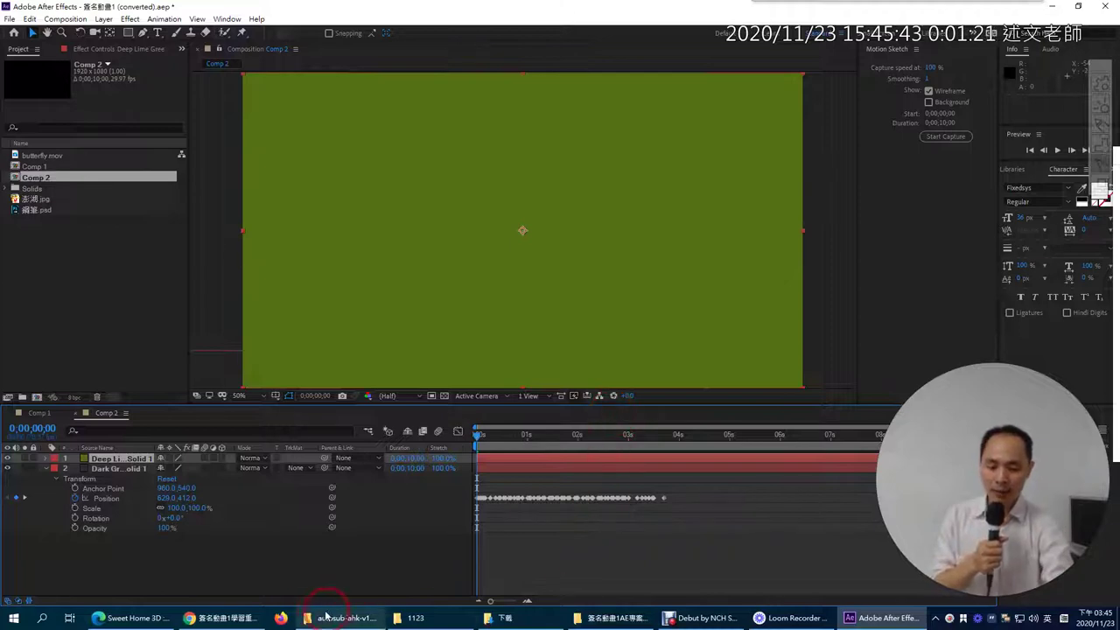
Check the Write-on heading in the Google Docs notes, then return to After Effects and apply the Write-on effect to the green solid.
left_click(241, 619)
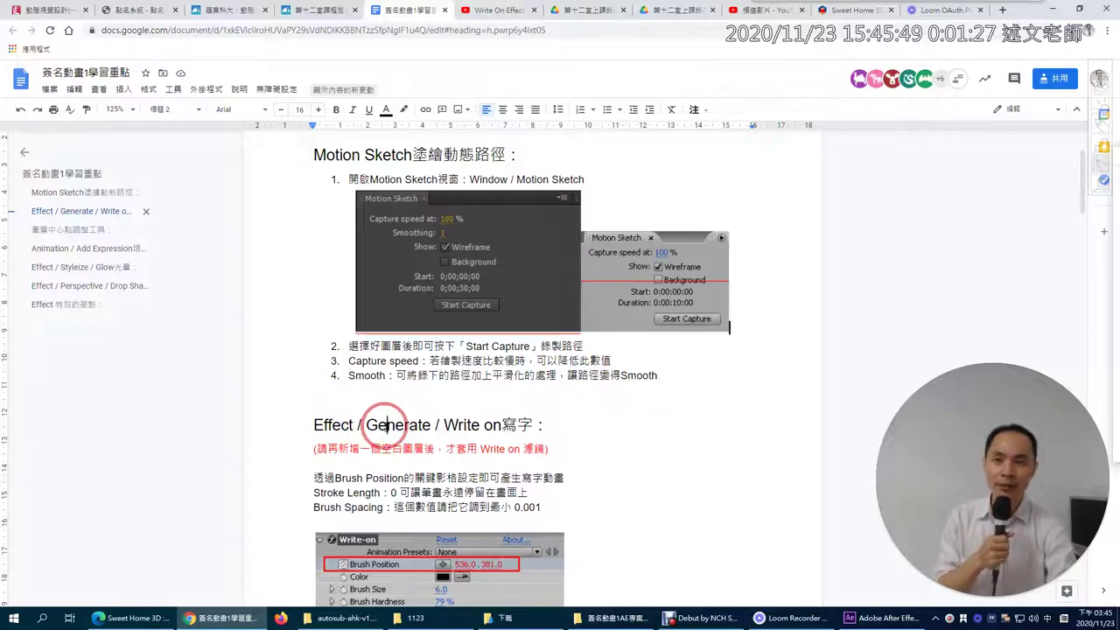
left_click(880, 618)
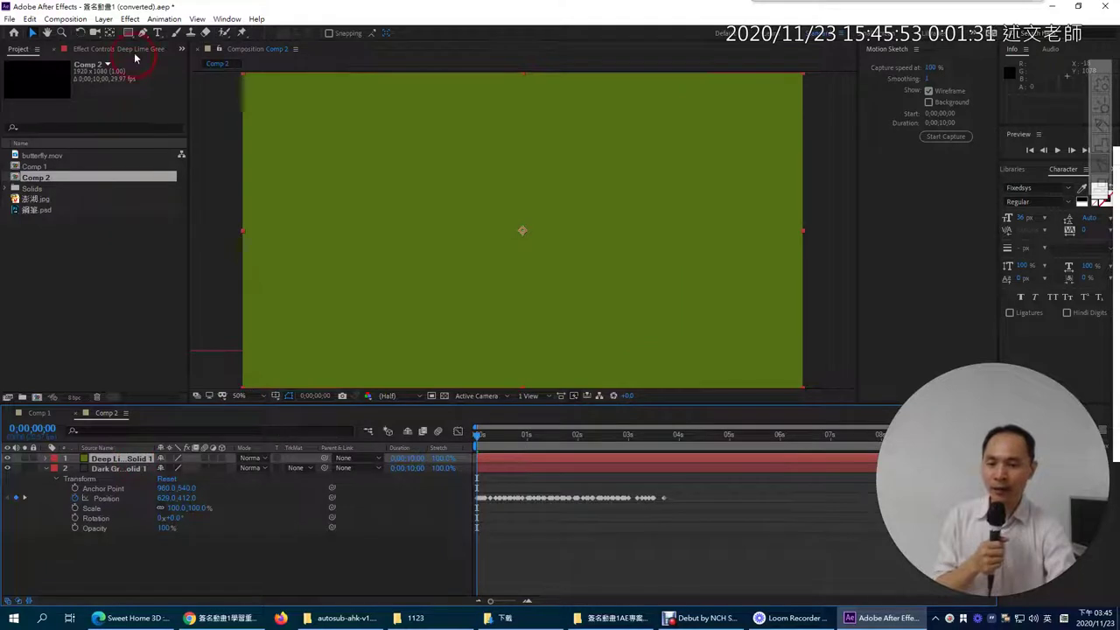
left_click(130, 19)
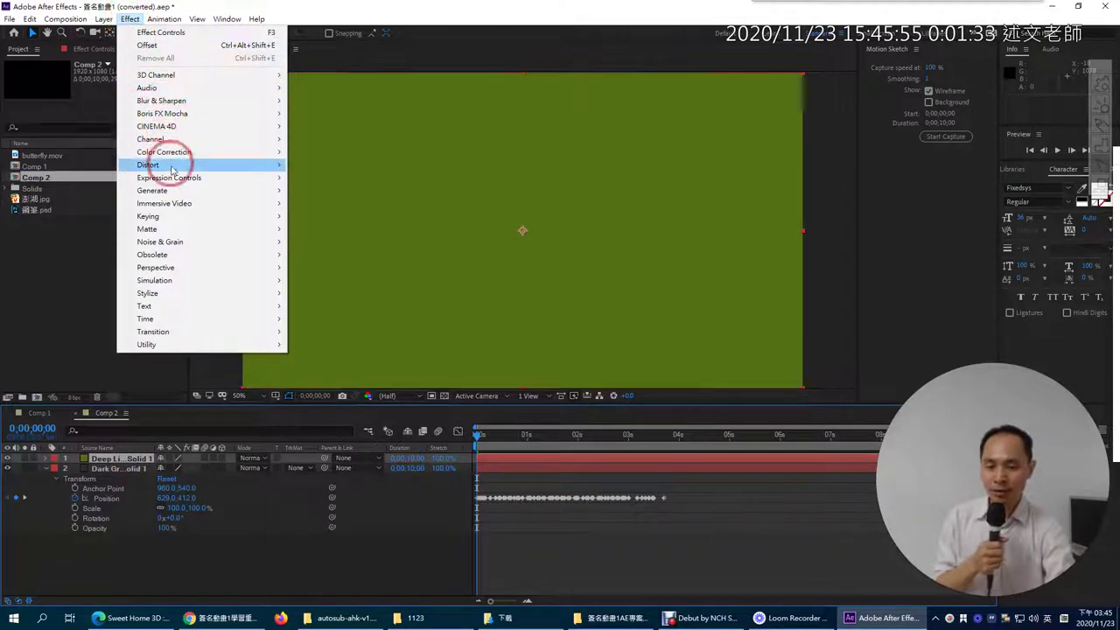
mouse_move(175, 188)
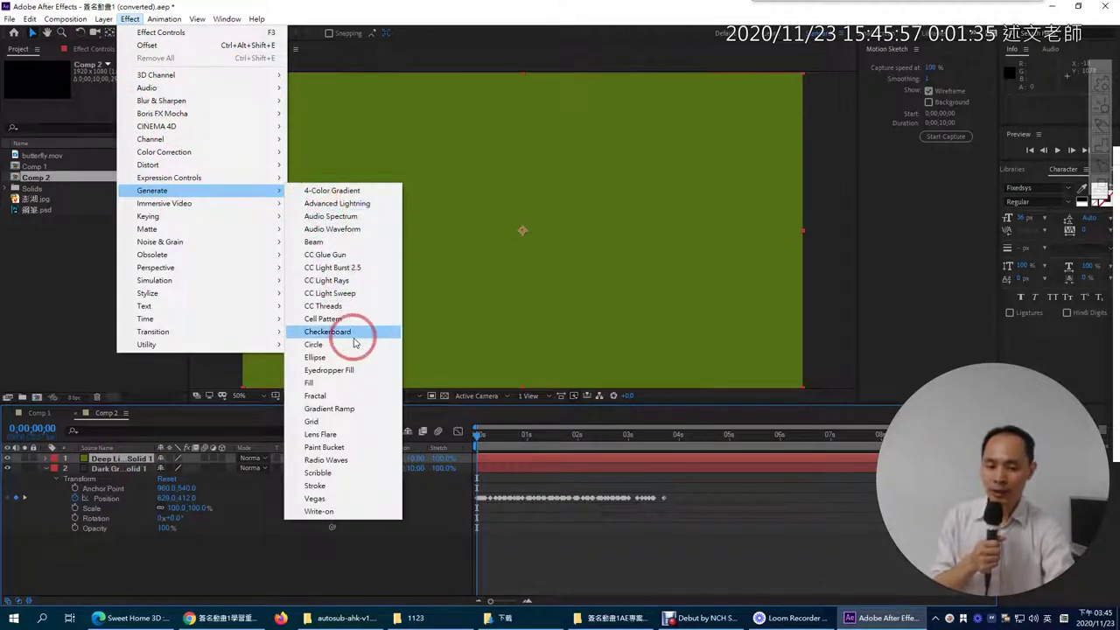
left_click(348, 513)
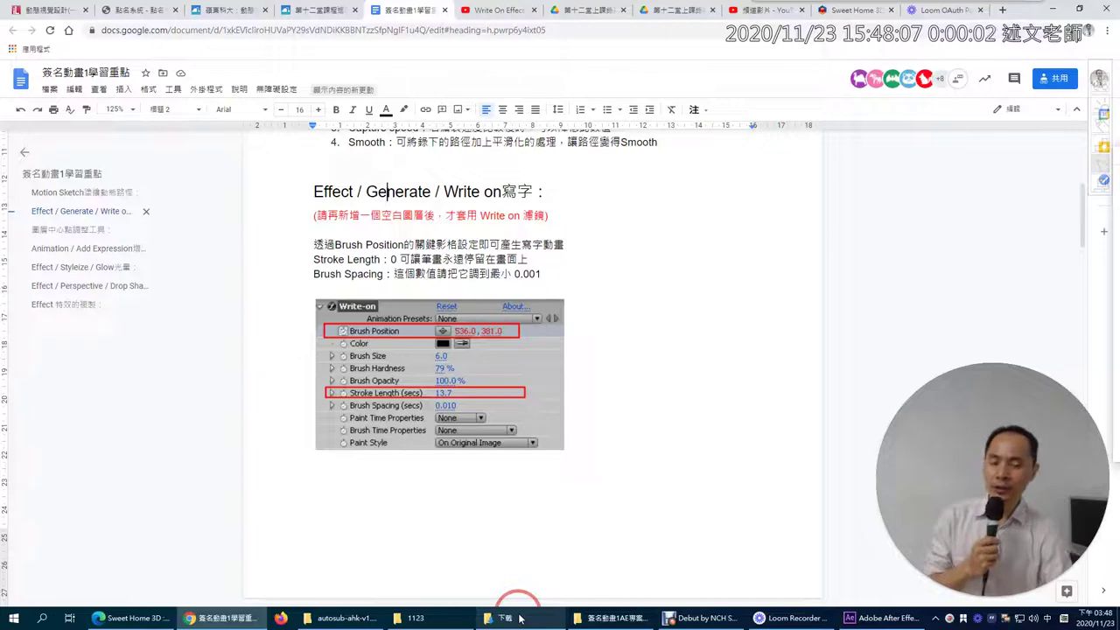
Examine the Write-on settings in the Google Docs notes, marking the Brush Position property on the illustration.
left_click(521, 618)
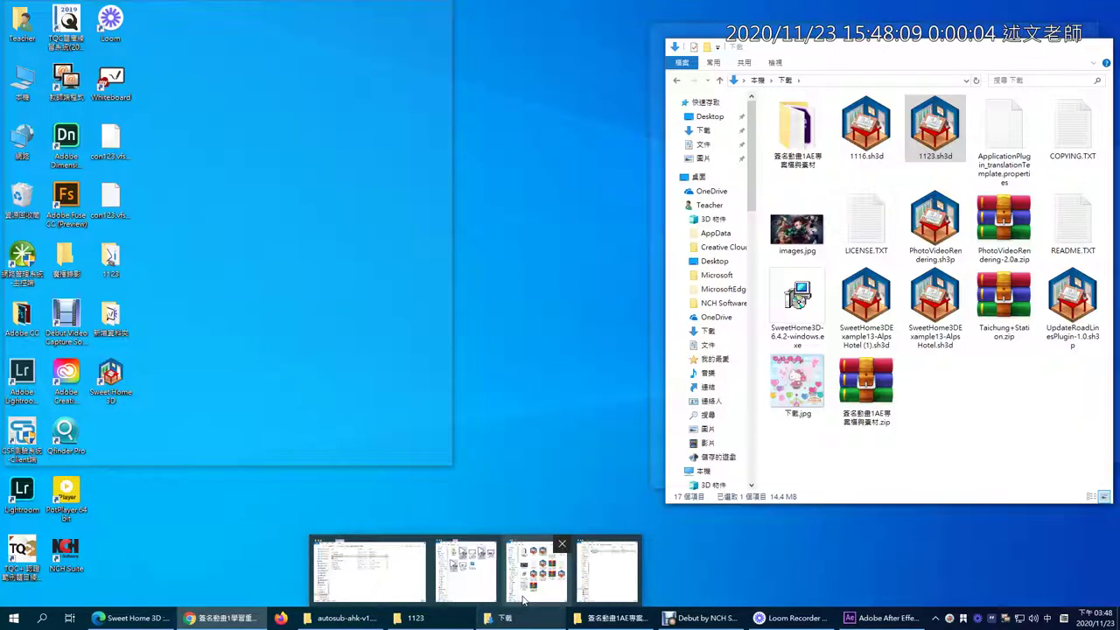
left_click(464, 448)
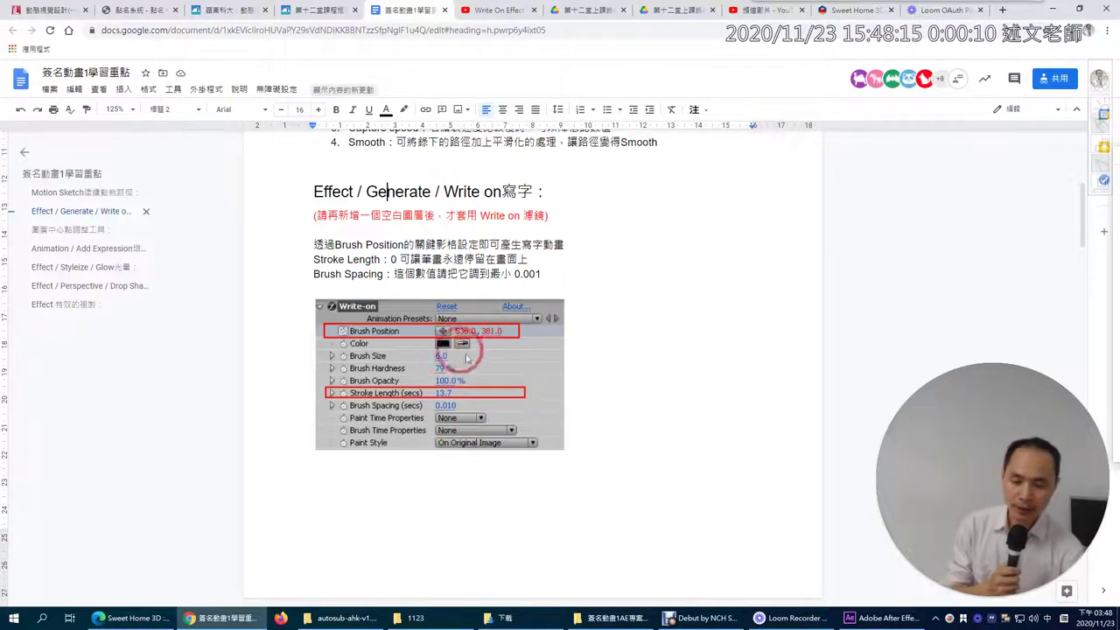
mouse_move(390, 496)
left_mouse_down()
mouse_move(392, 552)
mouse_move(398, 486)
mouse_move(542, 486)
mouse_move(405, 581)
left_mouse_up()
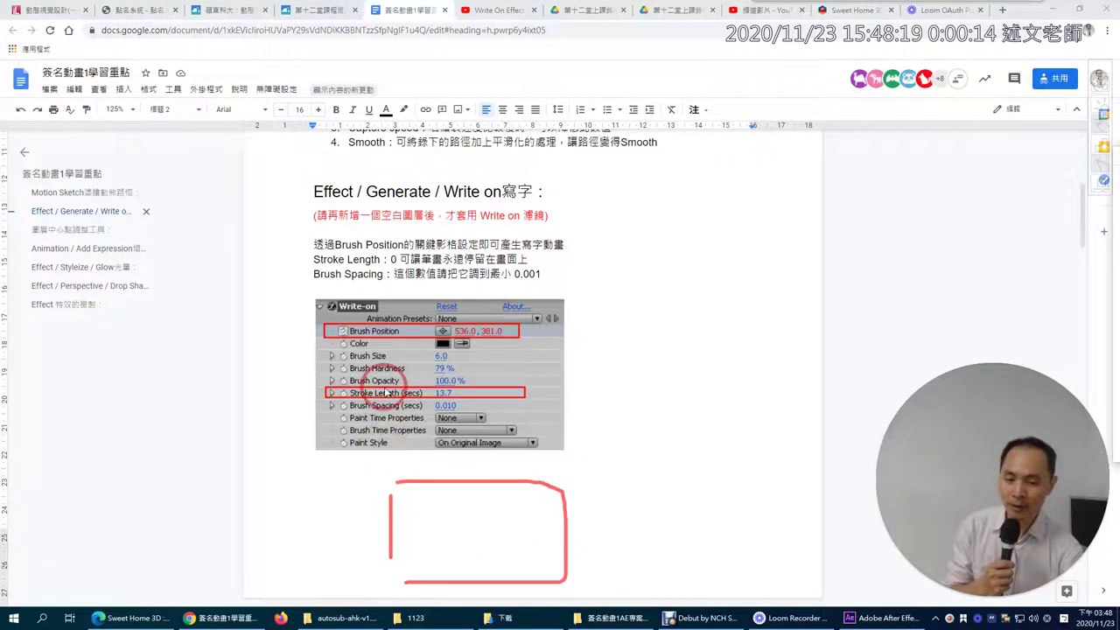
mouse_move(303, 317)
left_mouse_down()
mouse_move(309, 343)
mouse_move(342, 287)
mouse_move(341, 325)
mouse_move(337, 292)
mouse_move(407, 299)
mouse_move(330, 333)
mouse_move(333, 345)
mouse_move(410, 346)
mouse_move(405, 317)
mouse_move(342, 325)
mouse_move(348, 364)
mouse_move(407, 329)
left_mouse_up()
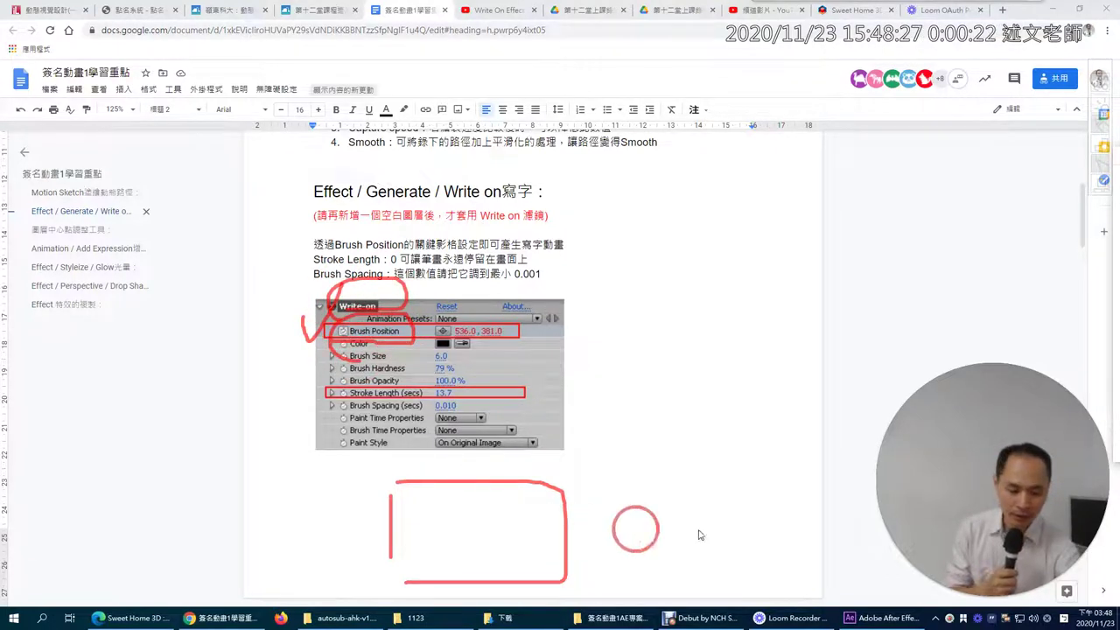
Switch back to After Effects and examine how the Write-on Brush Position relates to the dark gray solid's Position path, using temporary on-screen marks.
left_click(873, 617)
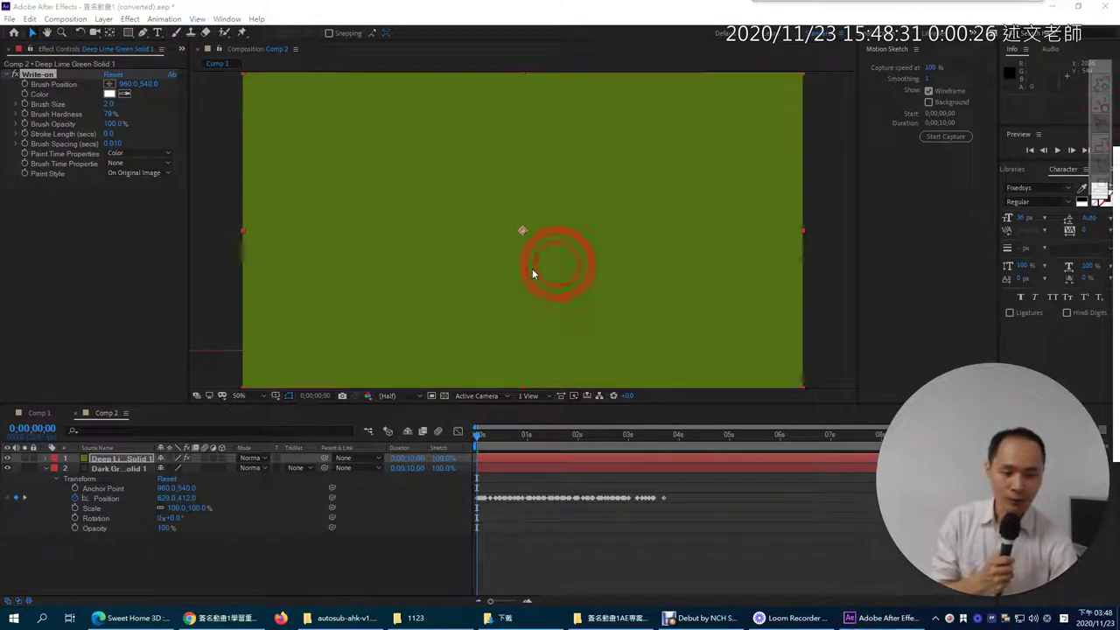
mouse_move(350, 207)
left_mouse_down()
mouse_move(524, 225)
mouse_move(610, 295)
mouse_move(703, 258)
mouse_move(727, 278)
mouse_move(443, 248)
mouse_move(347, 224)
mouse_move(269, 379)
mouse_move(132, 469)
mouse_move(129, 456)
mouse_move(134, 482)
mouse_move(161, 459)
mouse_move(161, 489)
mouse_move(77, 515)
mouse_move(41, 446)
mouse_move(175, 453)
mouse_move(149, 538)
mouse_move(118, 537)
left_mouse_up()
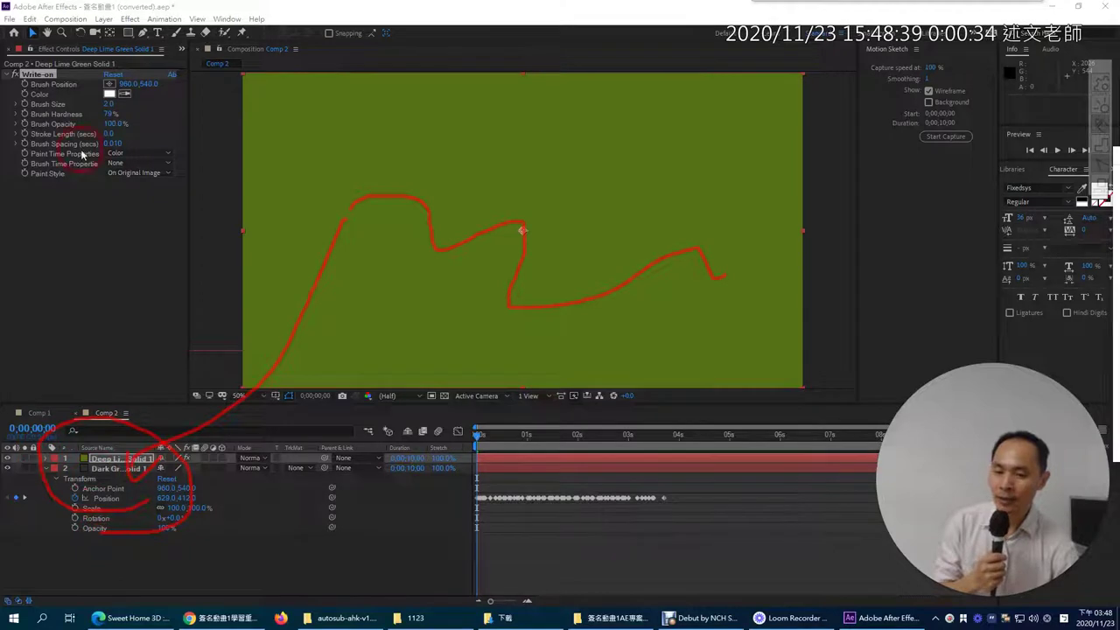
mouse_move(14, 89)
left_mouse_down()
mouse_move(45, 91)
mouse_move(56, 115)
mouse_move(93, 90)
mouse_move(148, 86)
mouse_move(139, 64)
mouse_move(79, 61)
mouse_move(97, 82)
mouse_move(26, 77)
mouse_move(23, 90)
mouse_move(164, 105)
left_mouse_up()
key("Escape")
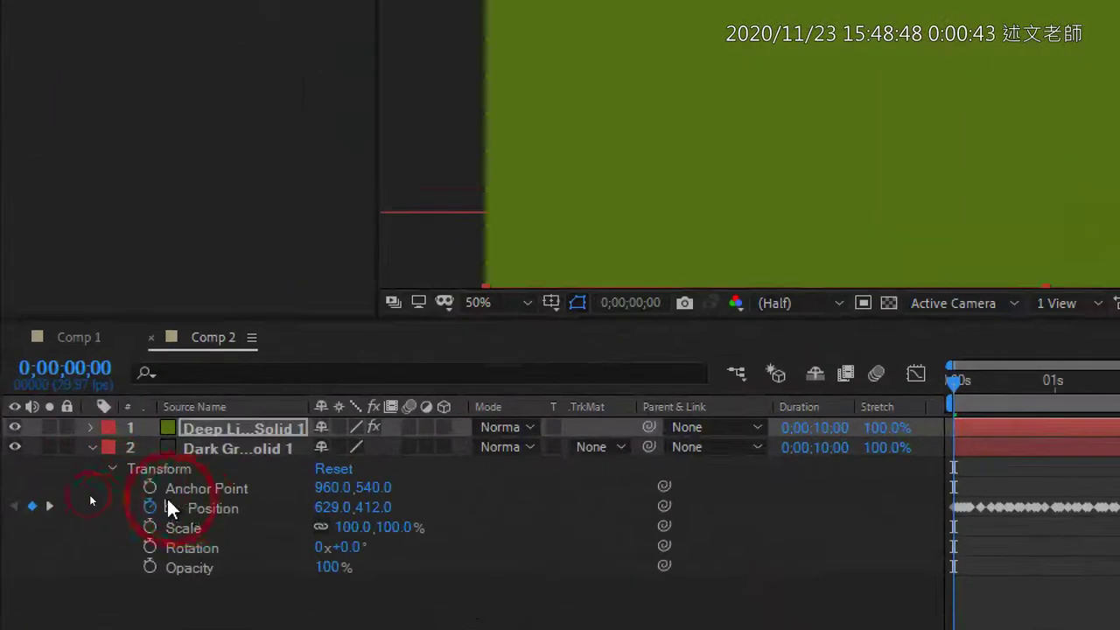
Select the dark gray solid's Position property and display the project items in a widened panel area.
left_click(109, 500)
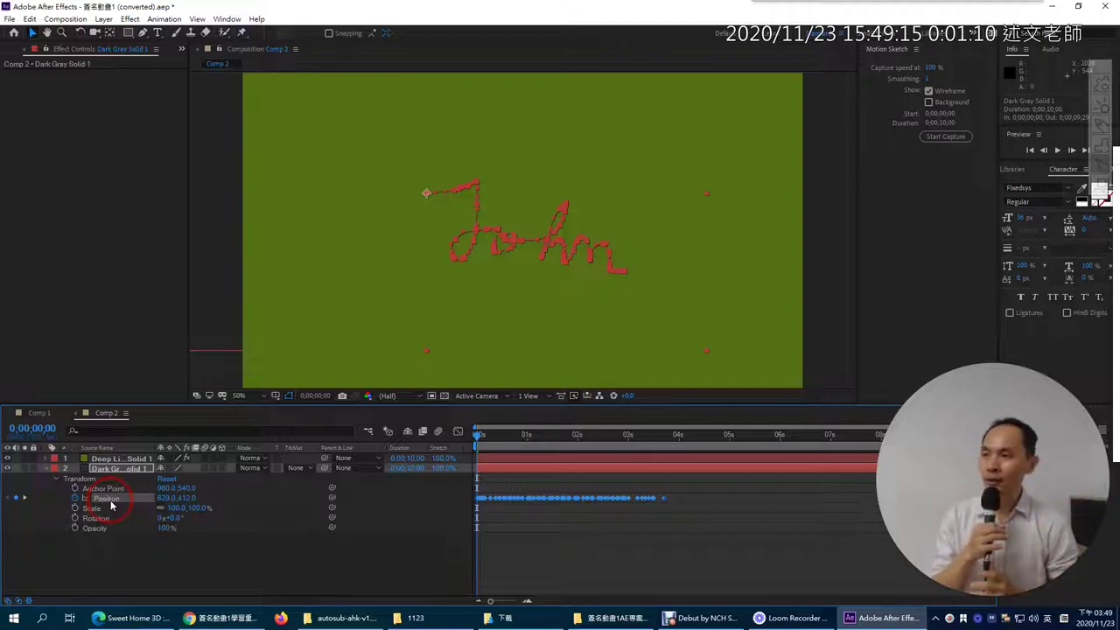
left_click(175, 217)
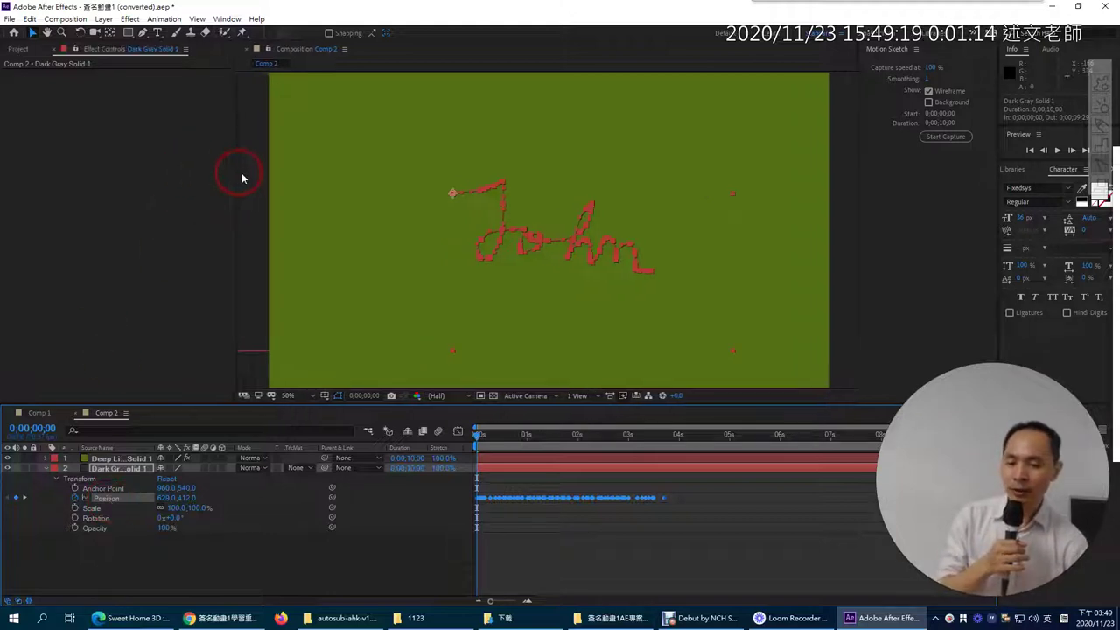
left_click(17, 51)
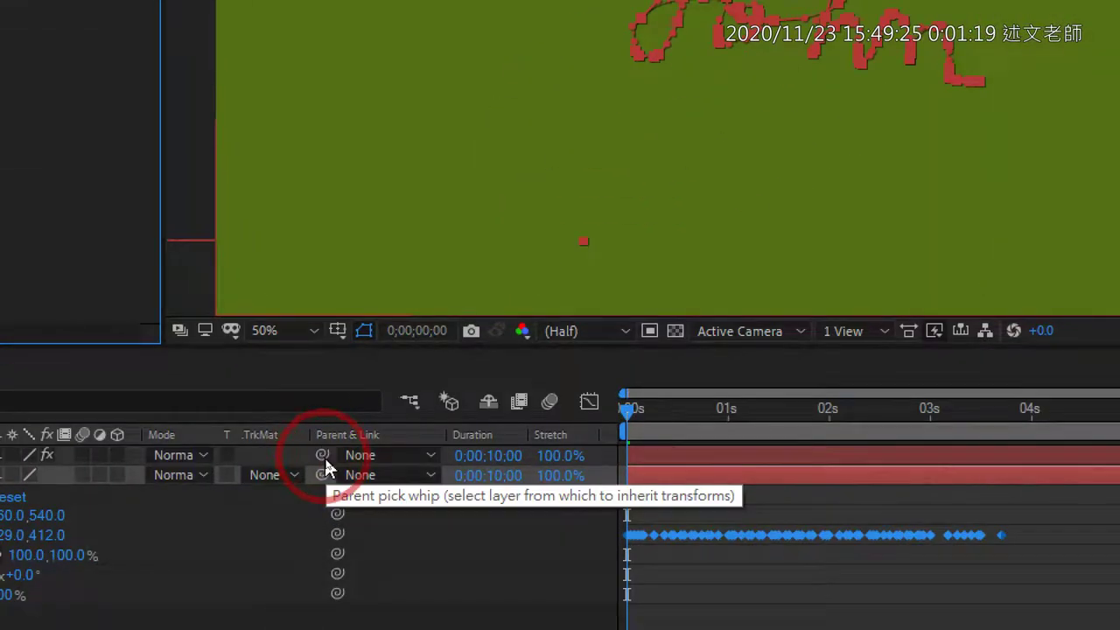
mouse_move(323, 456)
left_mouse_down()
mouse_move(256, 411)
mouse_move(323, 461)
left_mouse_up()
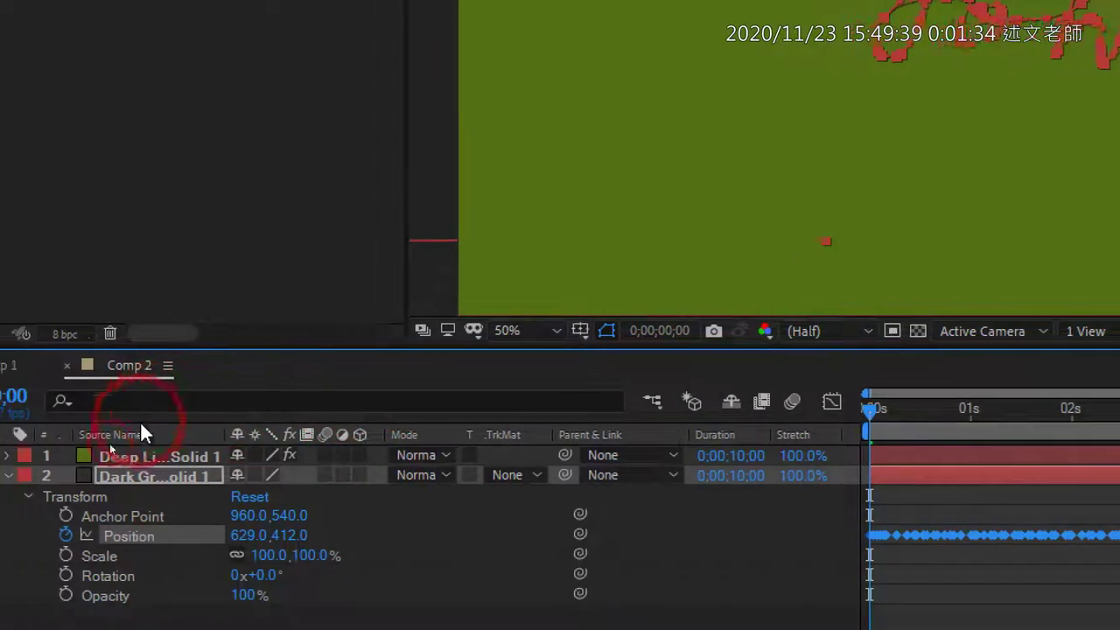
Enlarge the timeline area, expand the green solid's Write-on properties and select Brush Position.
left_click(90, 455)
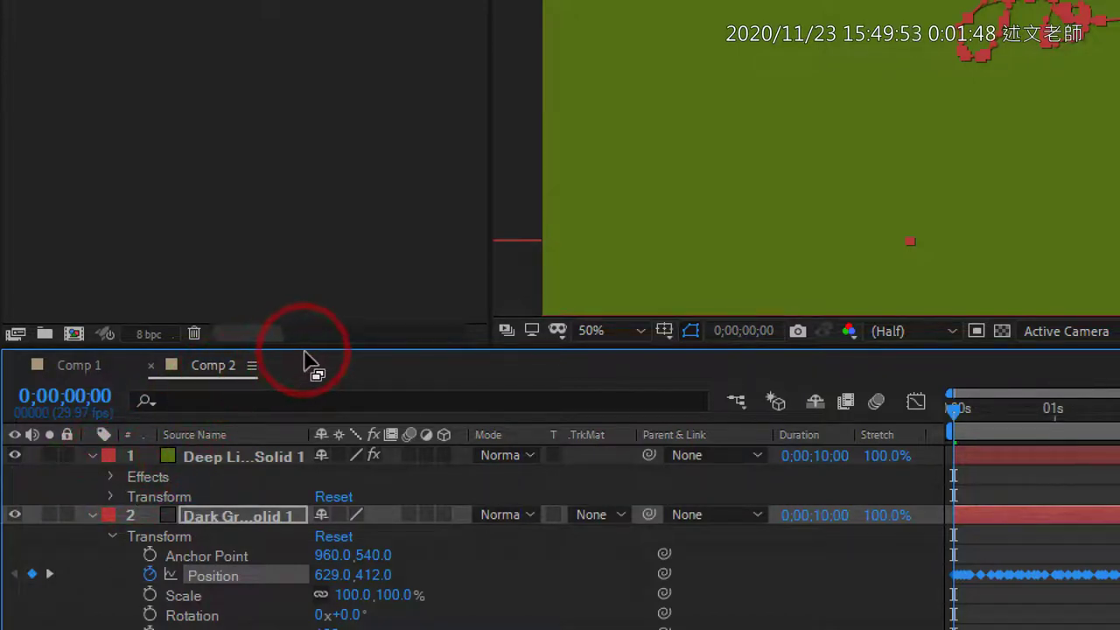
left_click_drag(312, 345, 321, 129)
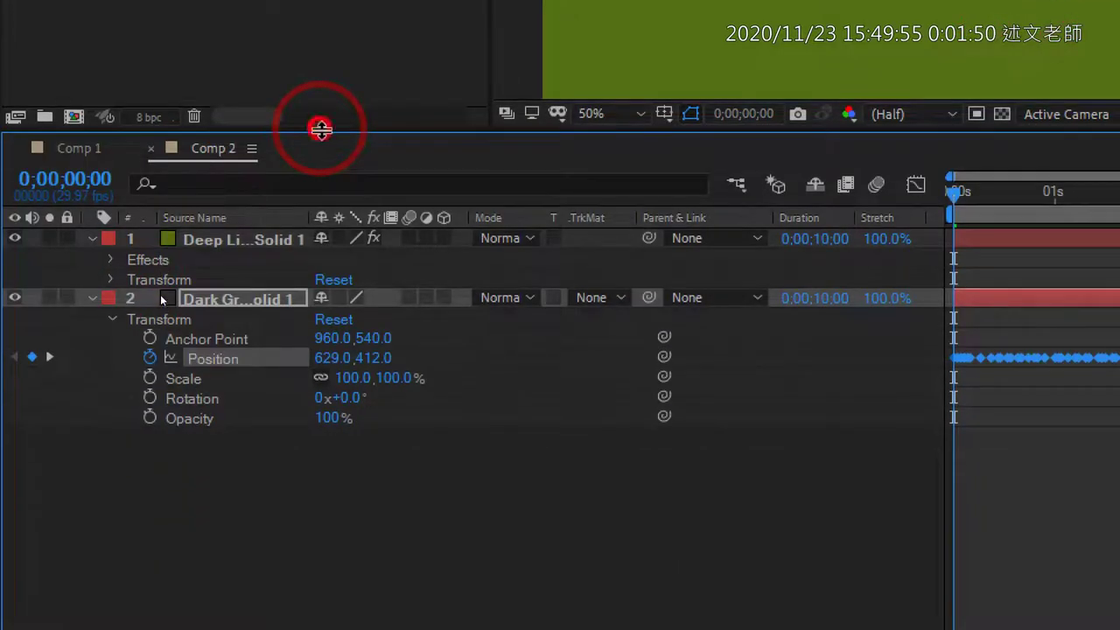
left_click(178, 241)
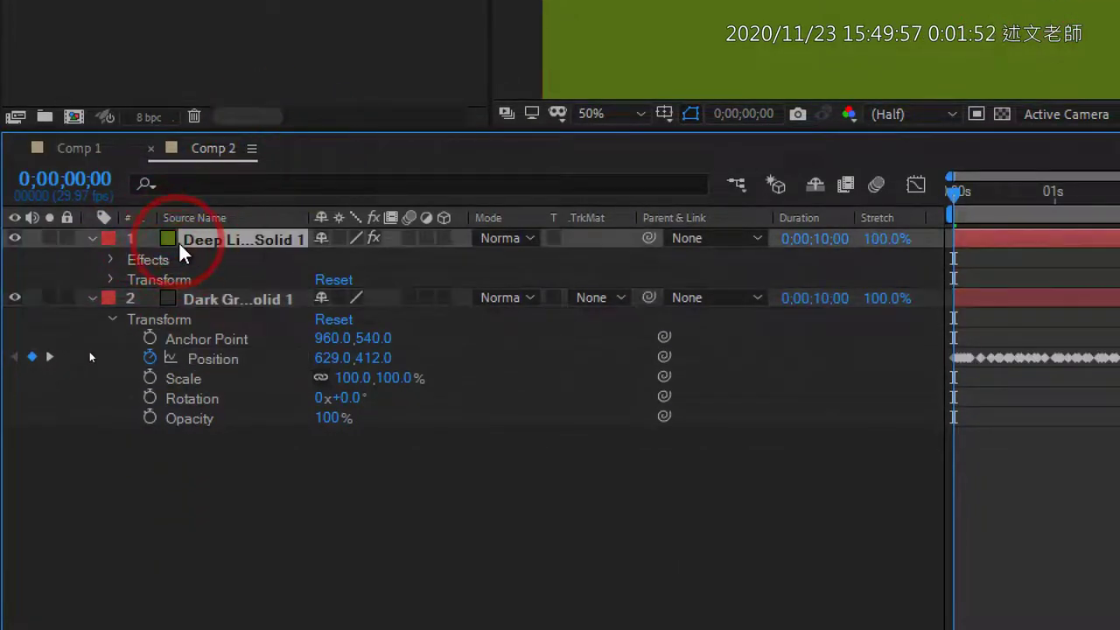
left_click(110, 259)
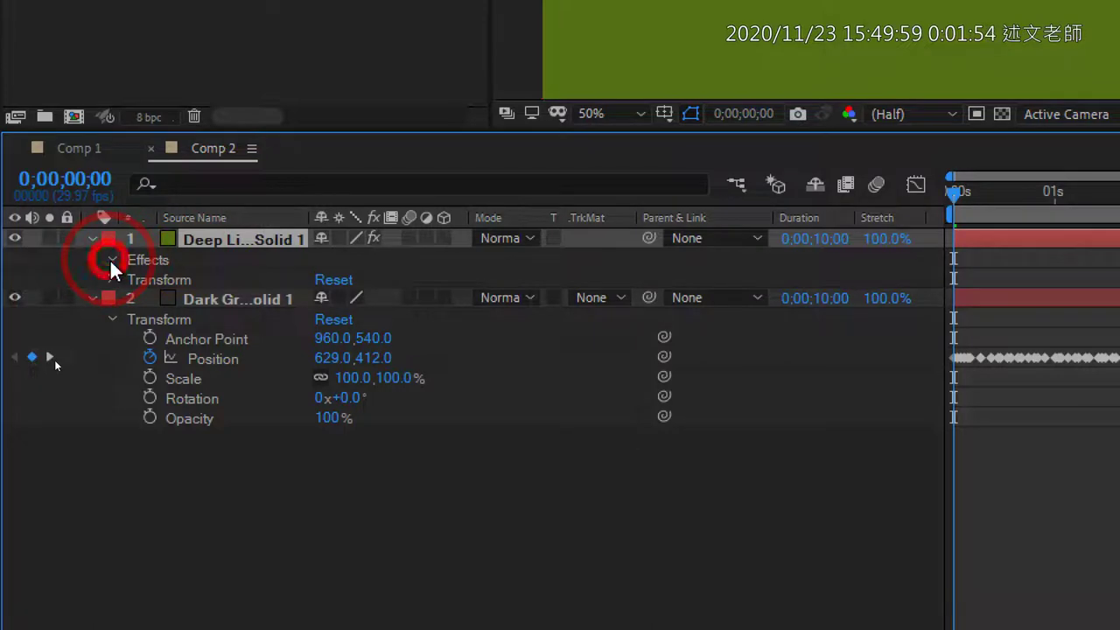
left_click(132, 280)
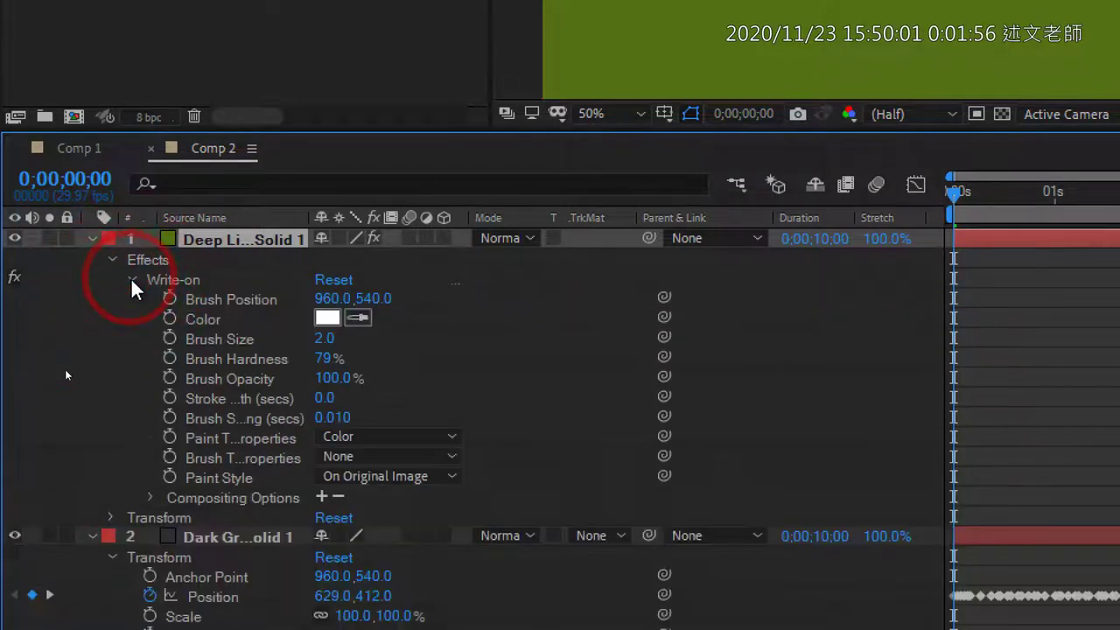
left_click(230, 303)
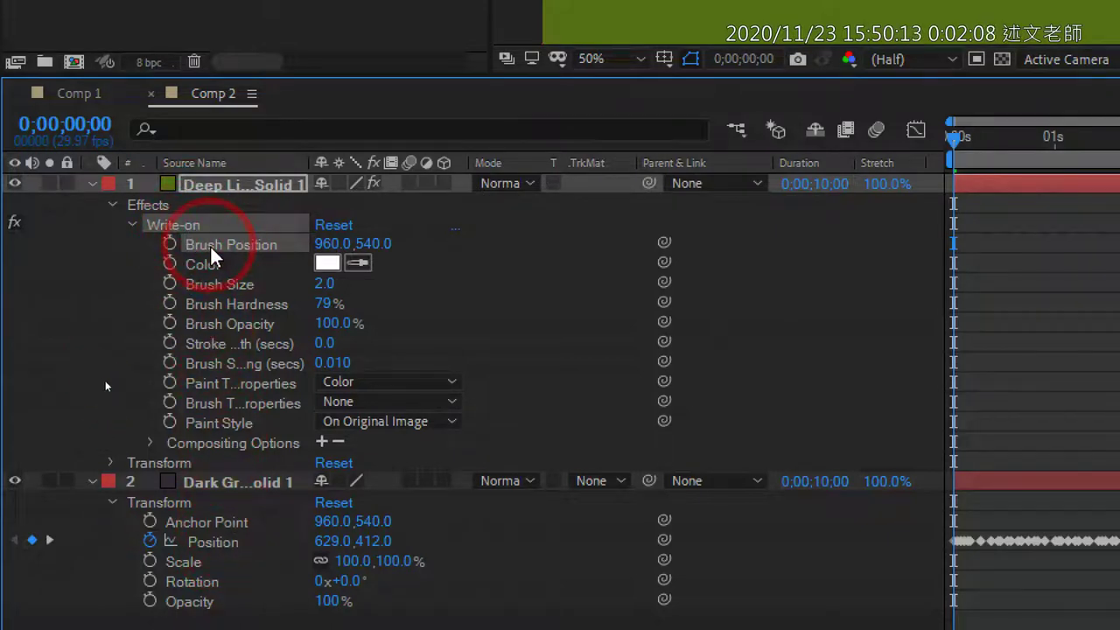
Show only the keyframed Position property of the dark gray solid and circle it together with the Write-on Brush Position.
left_click(245, 541)
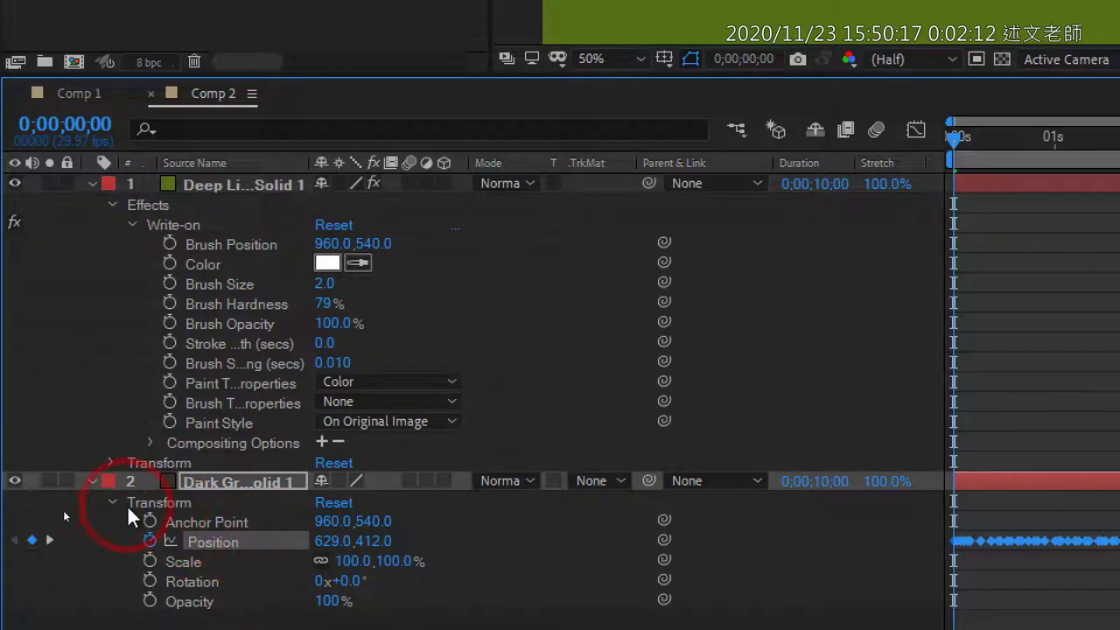
left_click(93, 480)
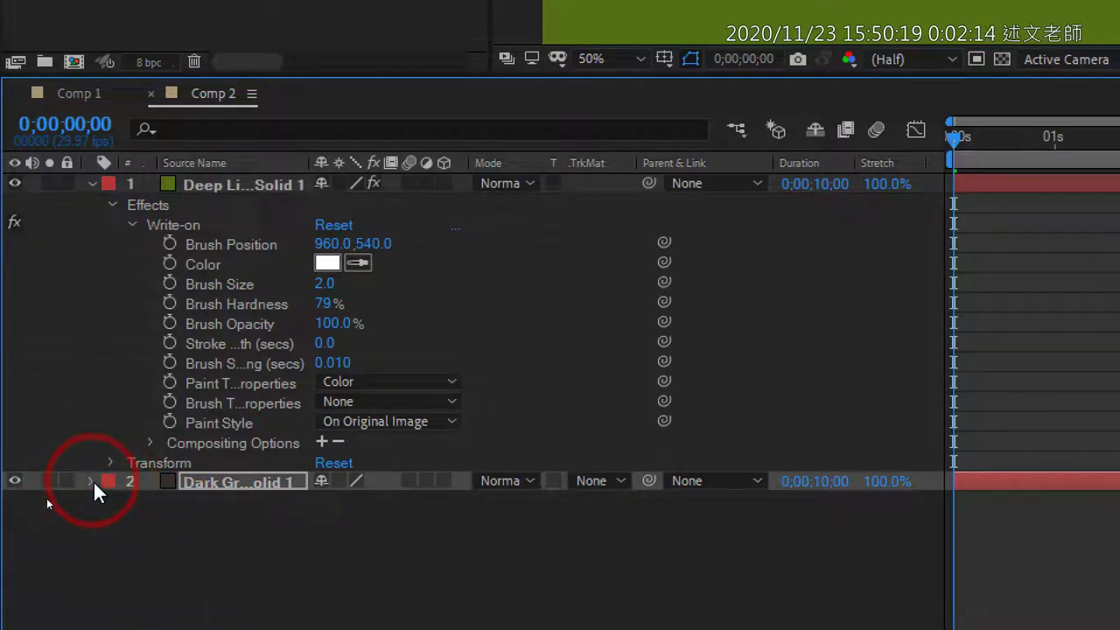
left_click(93, 480)
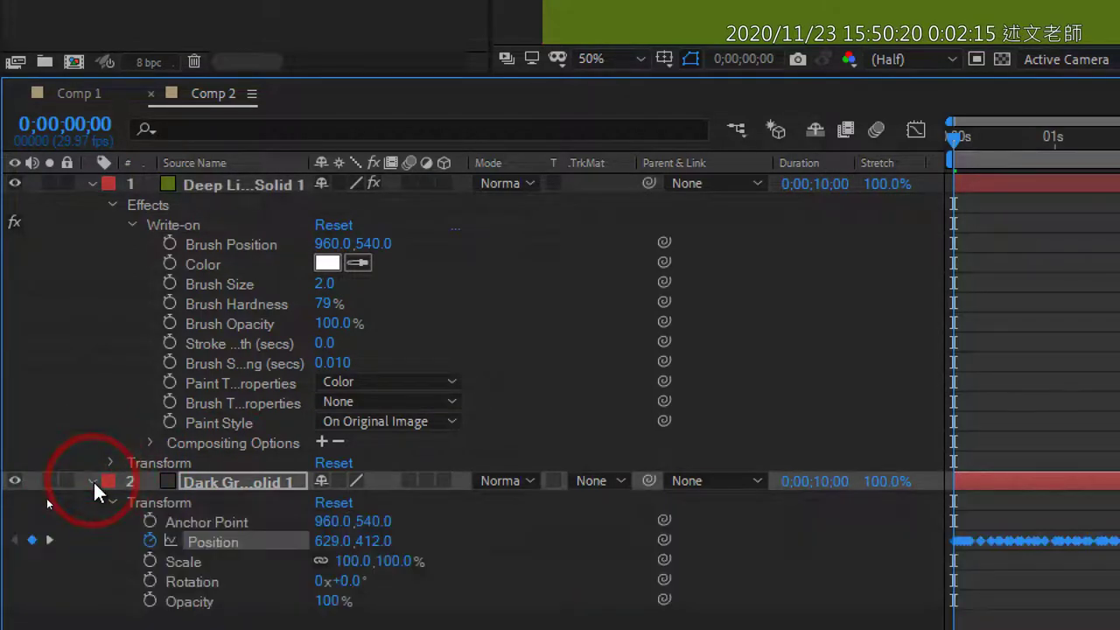
left_click(192, 482)
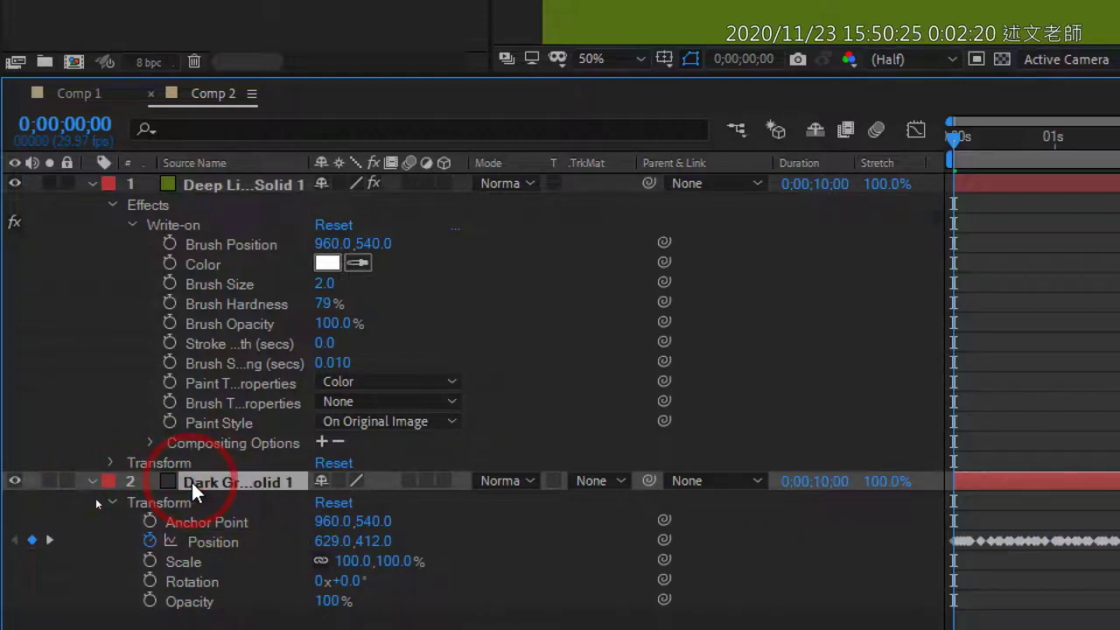
key("u")
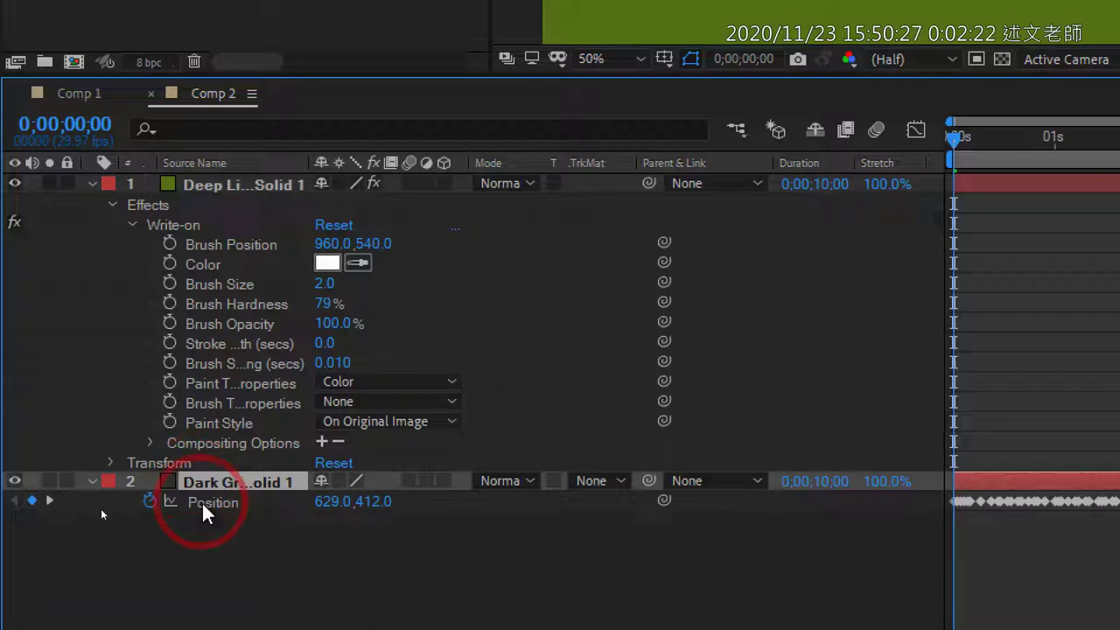
left_click(207, 506)
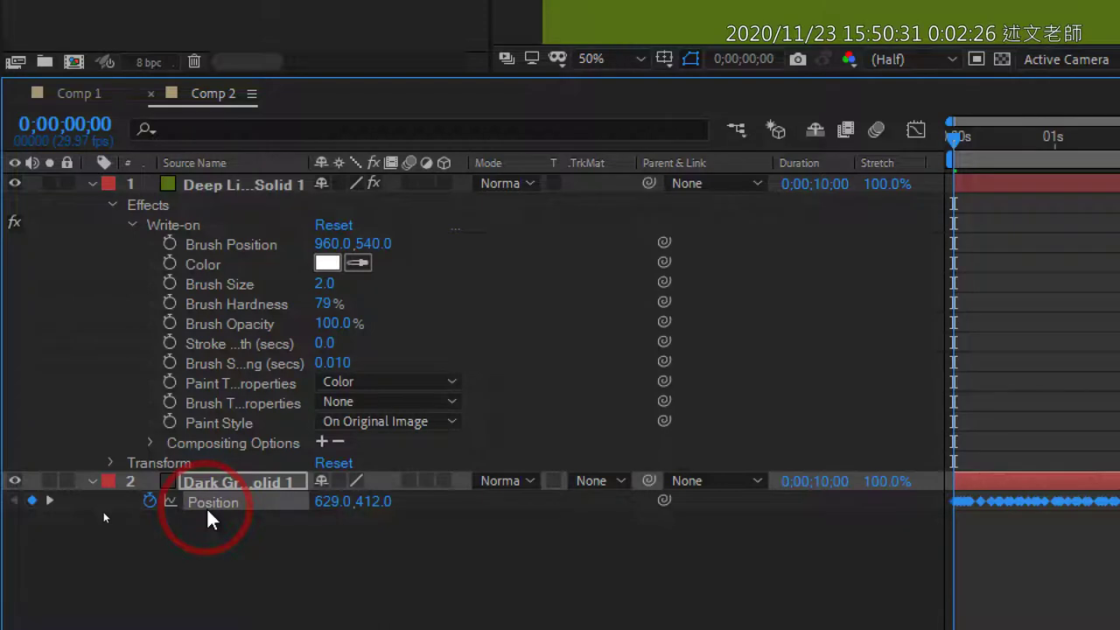
key("u")
key("u")
mouse_move(210, 260)
left_mouse_down()
mouse_move(314, 245)
mouse_move(228, 222)
mouse_move(142, 253)
left_mouse_up()
mouse_move(135, 492)
left_mouse_down()
mouse_move(206, 540)
mouse_move(284, 532)
mouse_move(247, 484)
mouse_move(138, 484)
mouse_move(120, 495)
mouse_move(160, 486)
left_mouse_up()
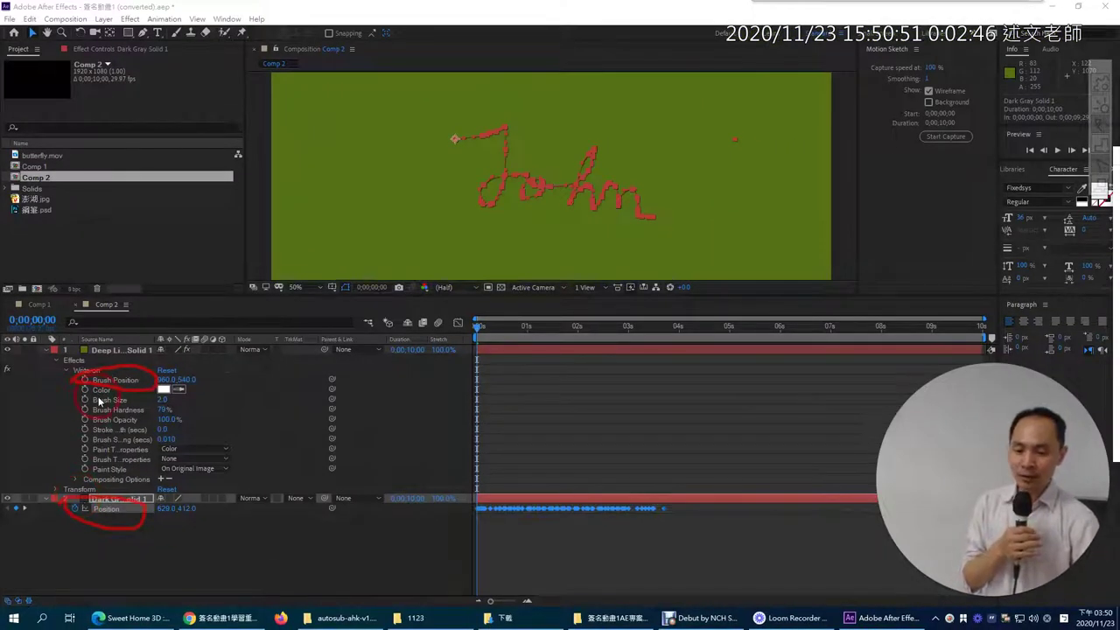
Select the green solid's Write-on Brush Position property and circle it with temporary on-screen marks.
left_click_drag(139, 383, 158, 354)
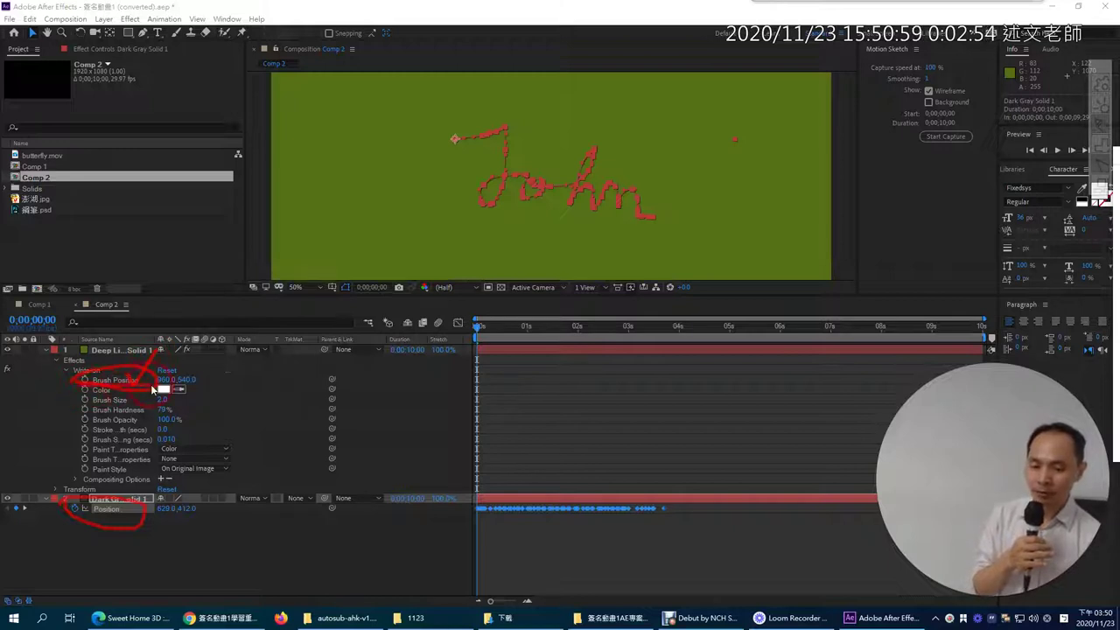
left_click(121, 383)
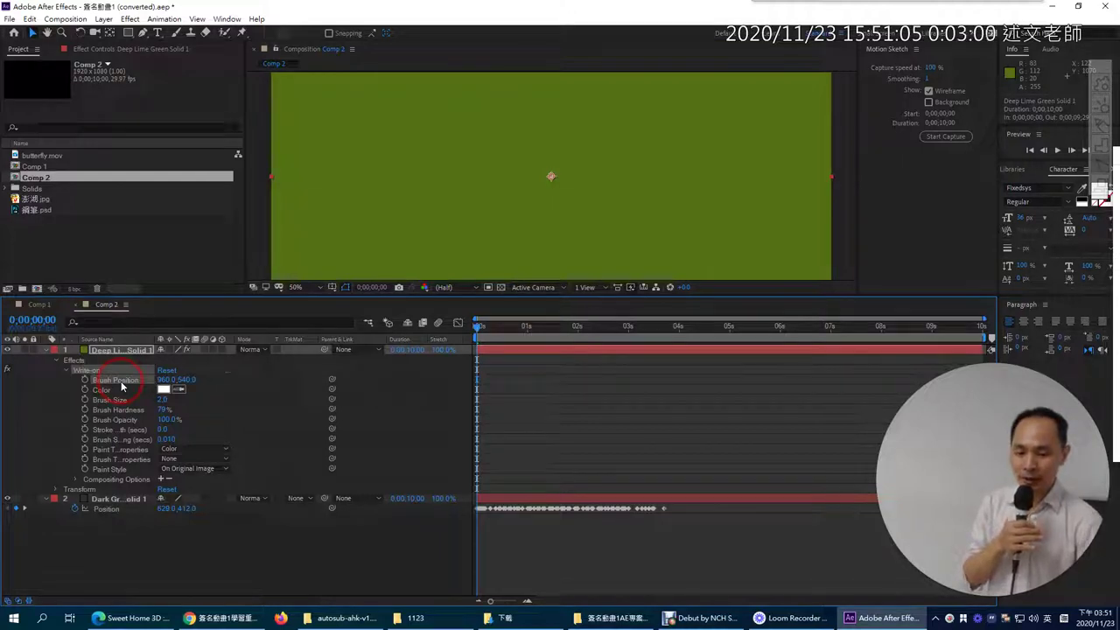
left_click(169, 177)
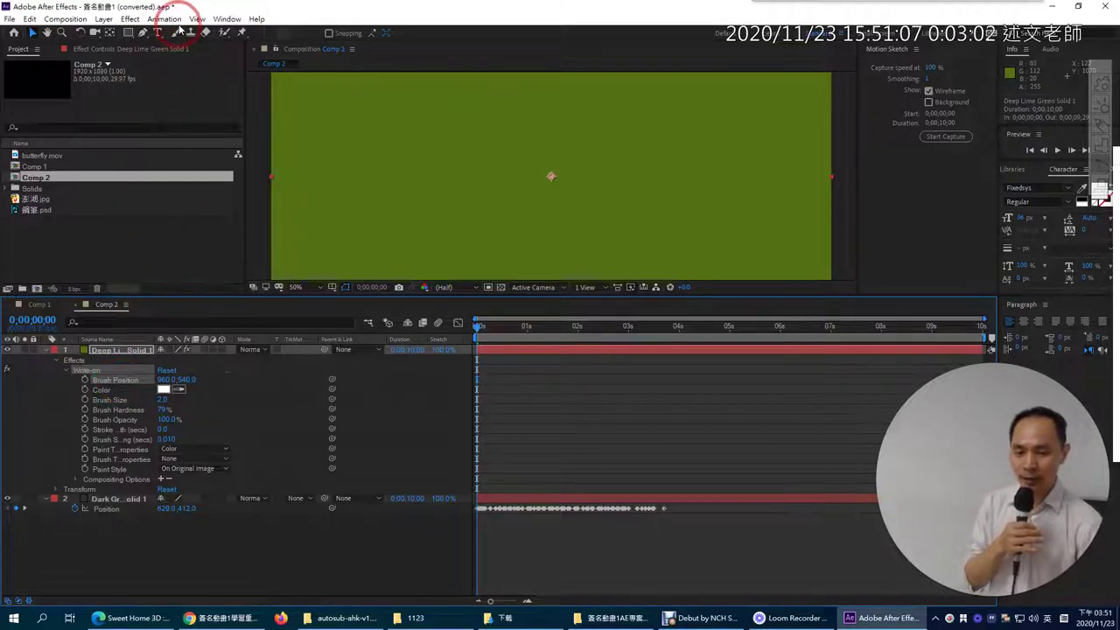
left_click(175, 20)
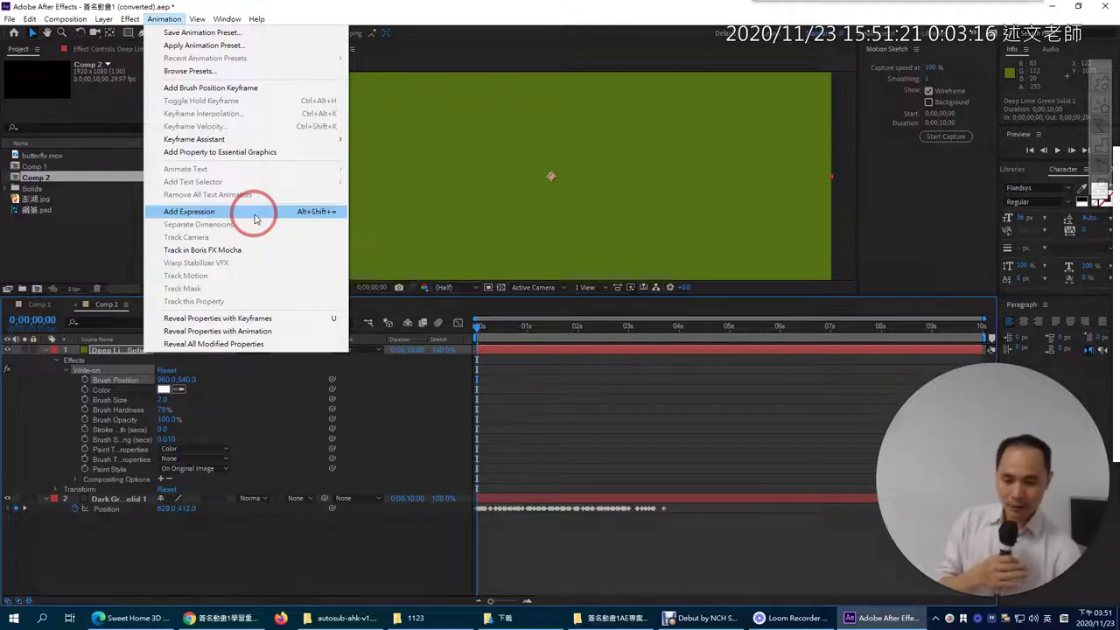
left_click(88, 372)
mouse_move(88, 372)
left_mouse_down()
mouse_move(141, 374)
mouse_move(152, 394)
mouse_move(111, 395)
mouse_move(127, 369)
left_mouse_up()
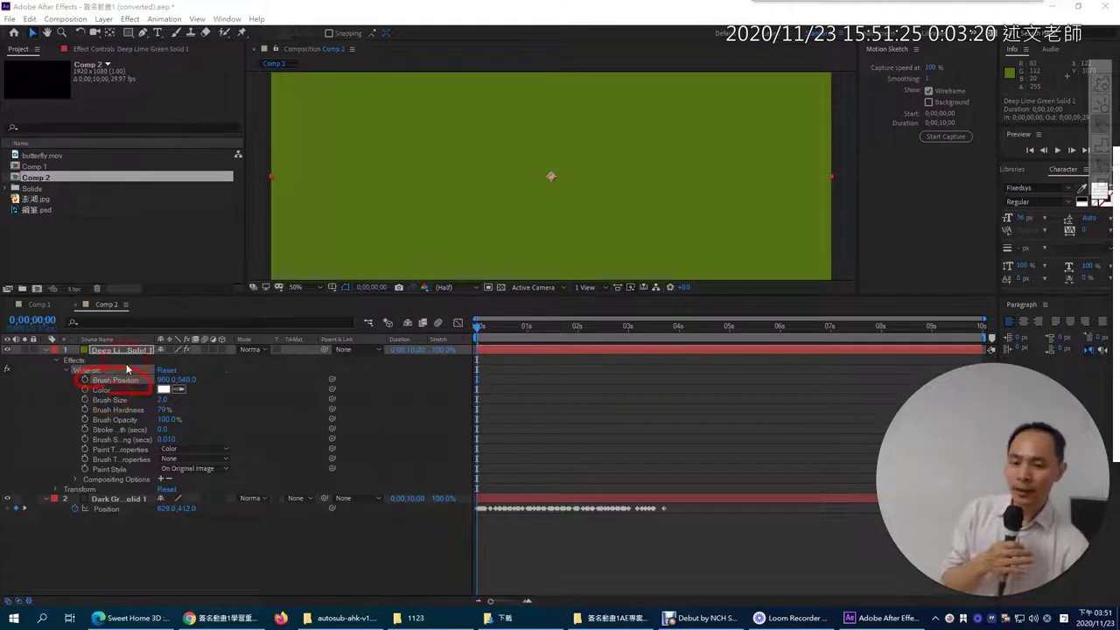
Add an expression to the Write-on Brush Position, mark the screen with a temporary arrow and reopen the expression text for editing.
left_click(164, 19)
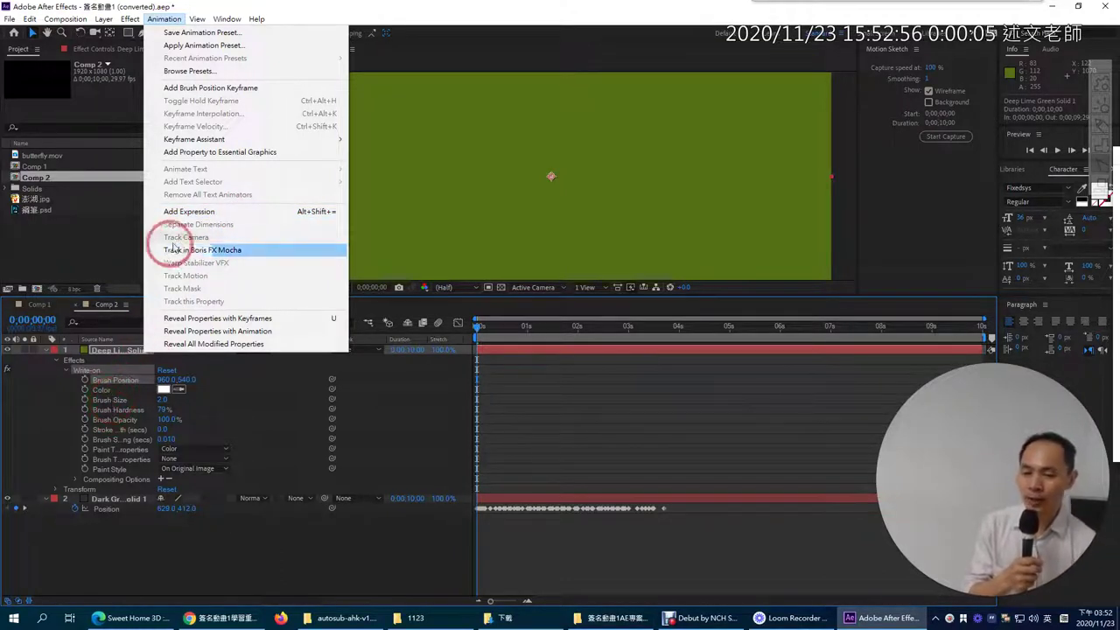
left_click(189, 212)
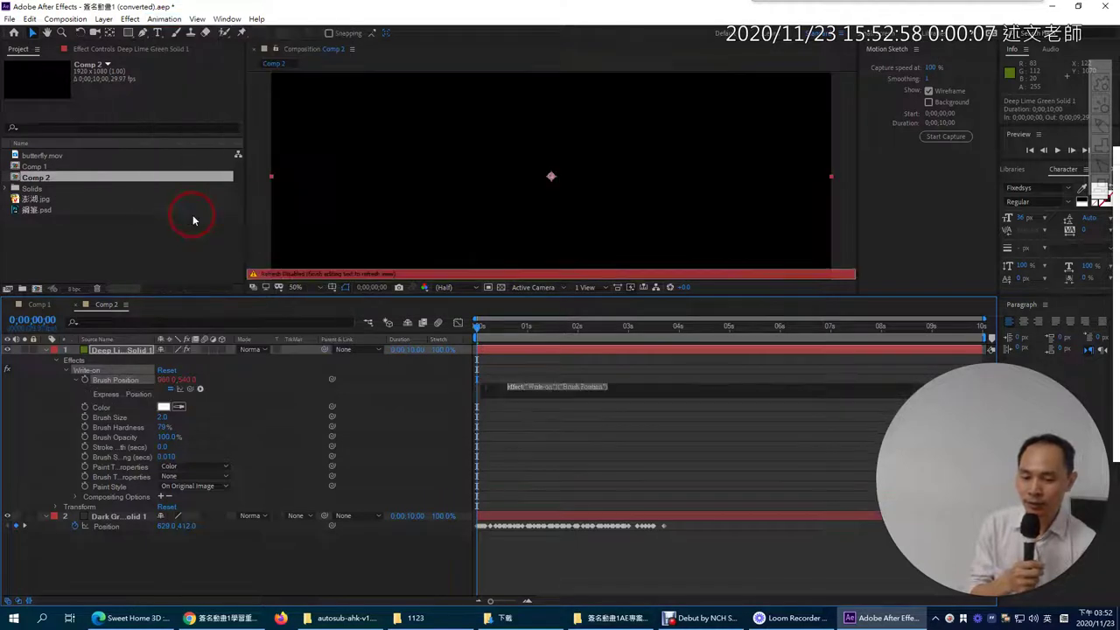
left_click(1099, 125)
mouse_move(723, 195)
left_mouse_down()
mouse_move(662, 281)
mouse_move(653, 261)
mouse_move(716, 265)
left_mouse_up()
left_click(213, 362)
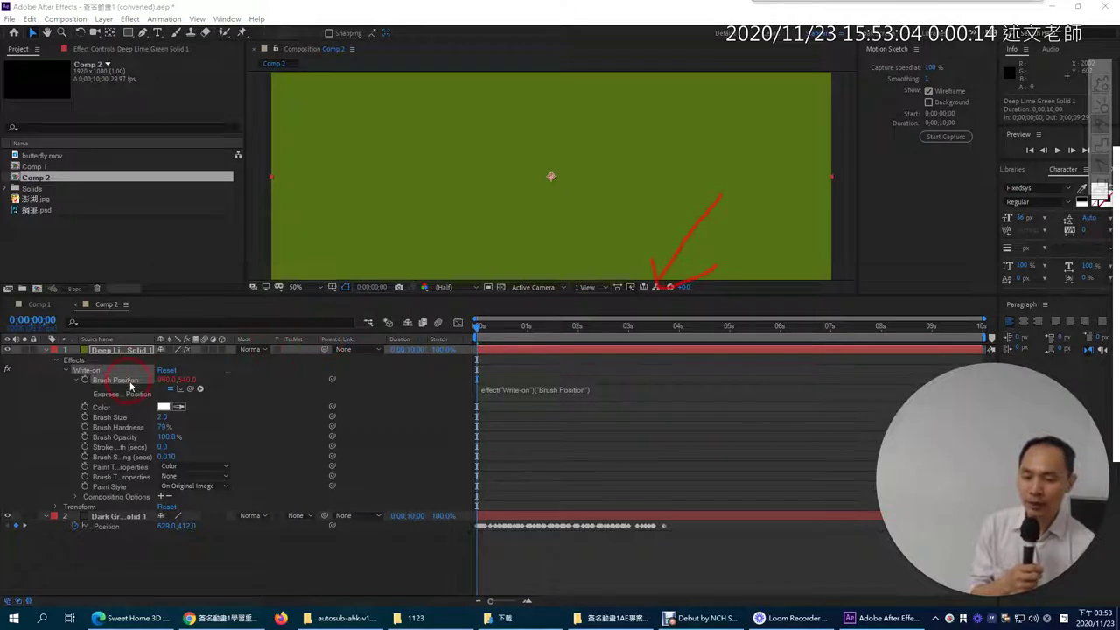
left_click(503, 390)
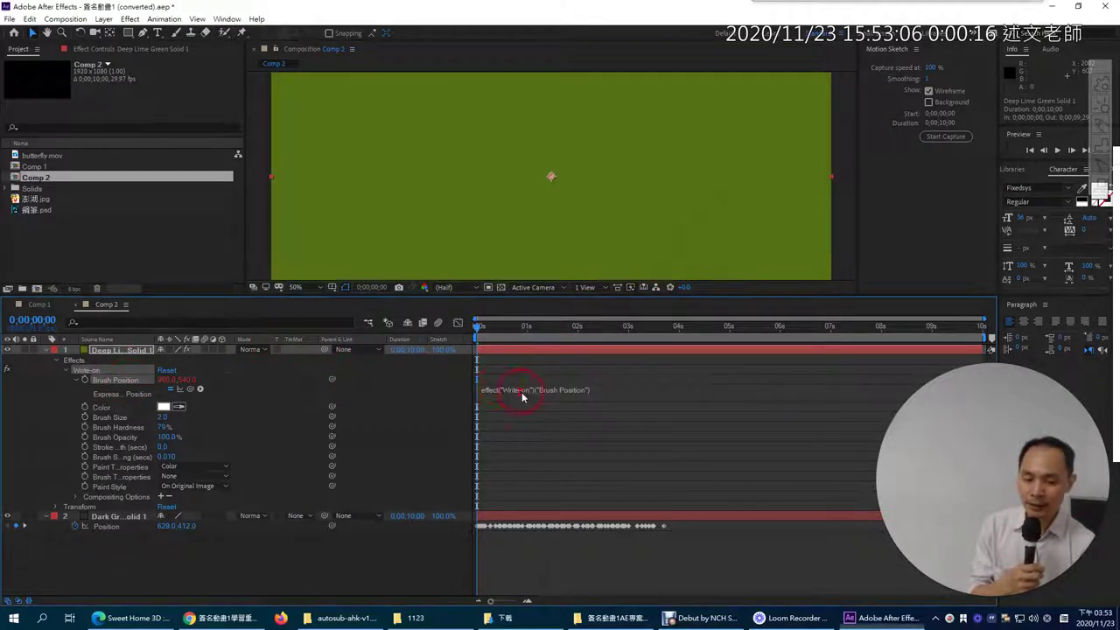
left_click(561, 399)
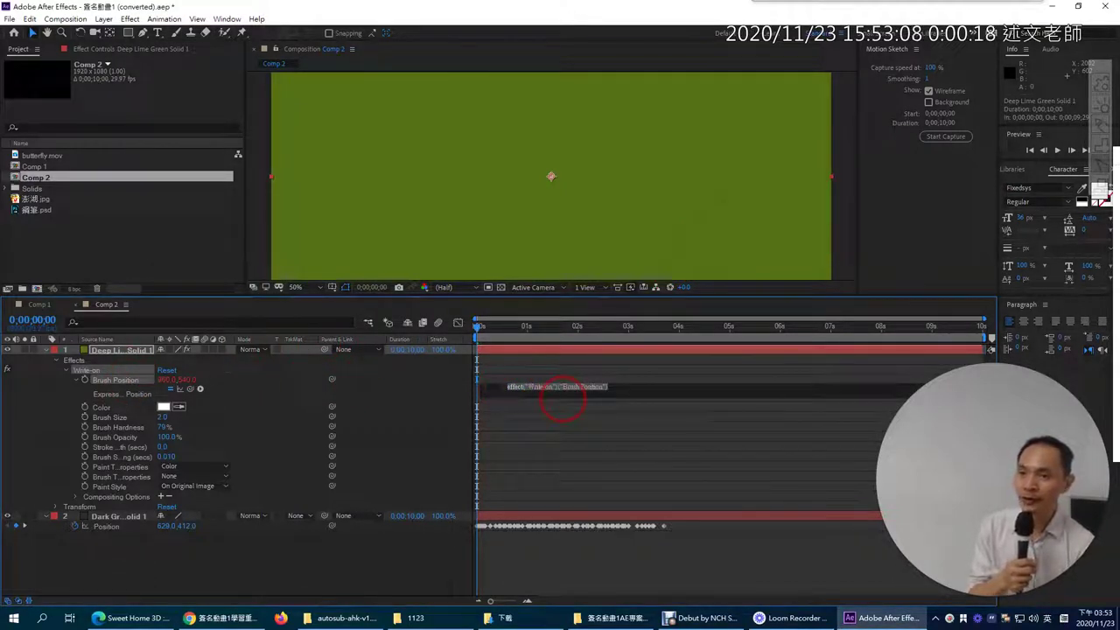
left_click(534, 396)
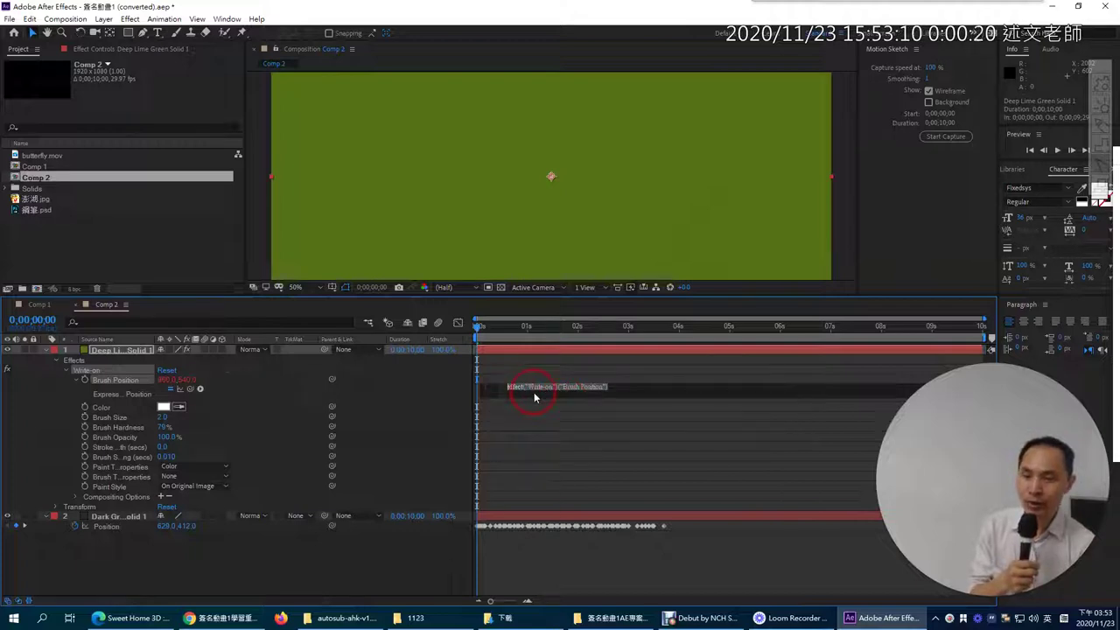
Examine how Brush Position's value differs from the properties without expressions, marking the values and expression text with temporary annotations.
left_click(300, 425)
left_click(131, 434)
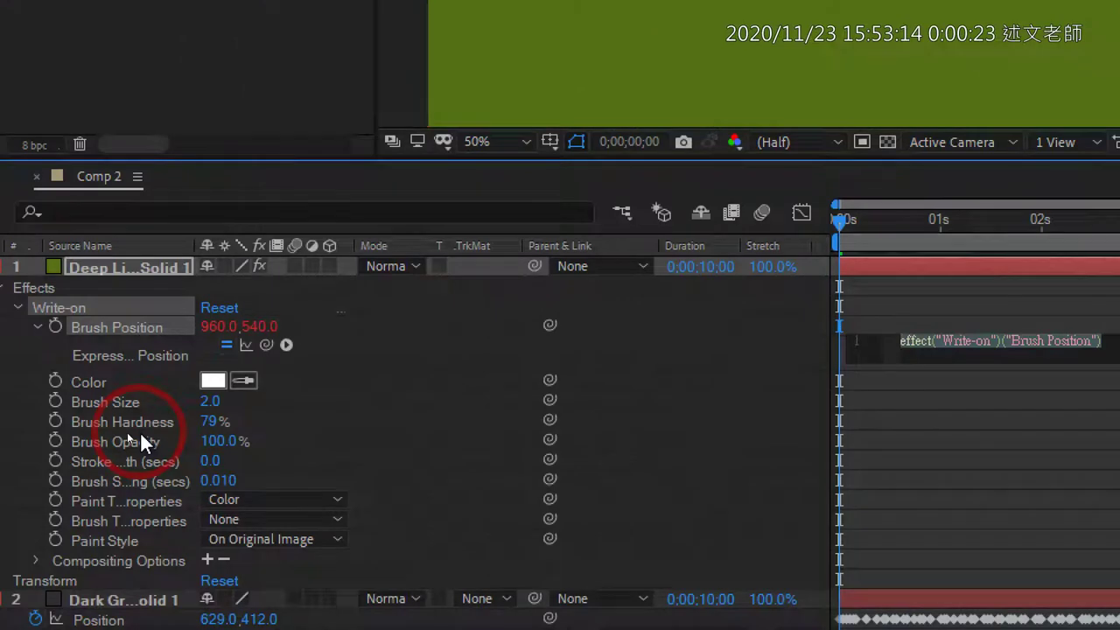
left_click(179, 331)
mouse_move(181, 330)
left_mouse_down()
mouse_move(239, 300)
mouse_move(304, 318)
mouse_move(310, 341)
mouse_move(210, 357)
left_mouse_up()
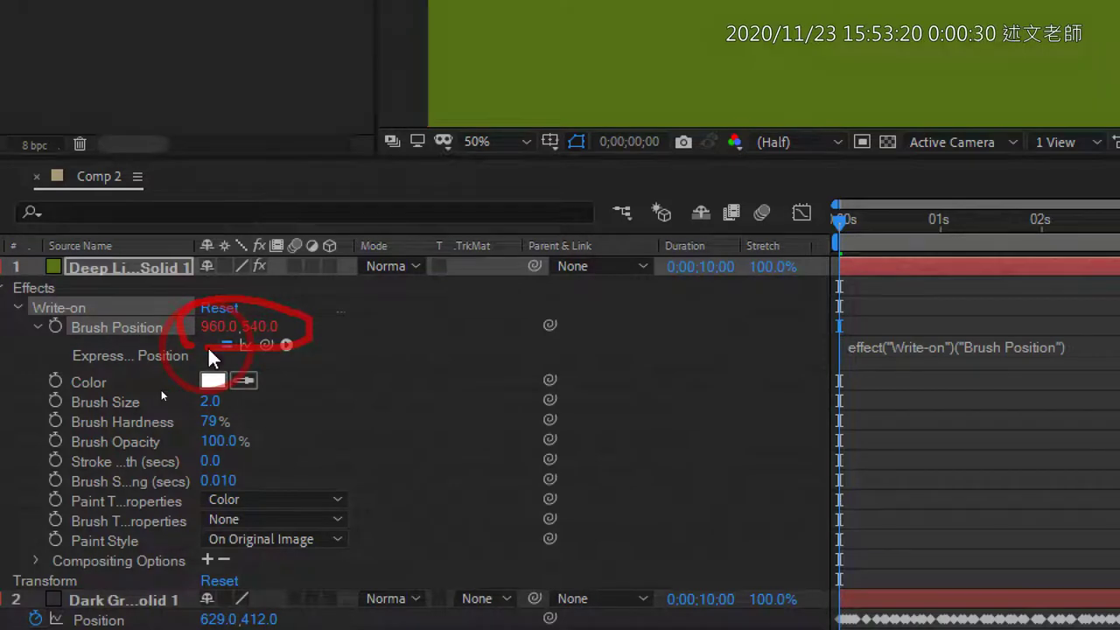
mouse_move(210, 380)
left_mouse_down()
mouse_move(200, 385)
mouse_move(196, 523)
left_mouse_up()
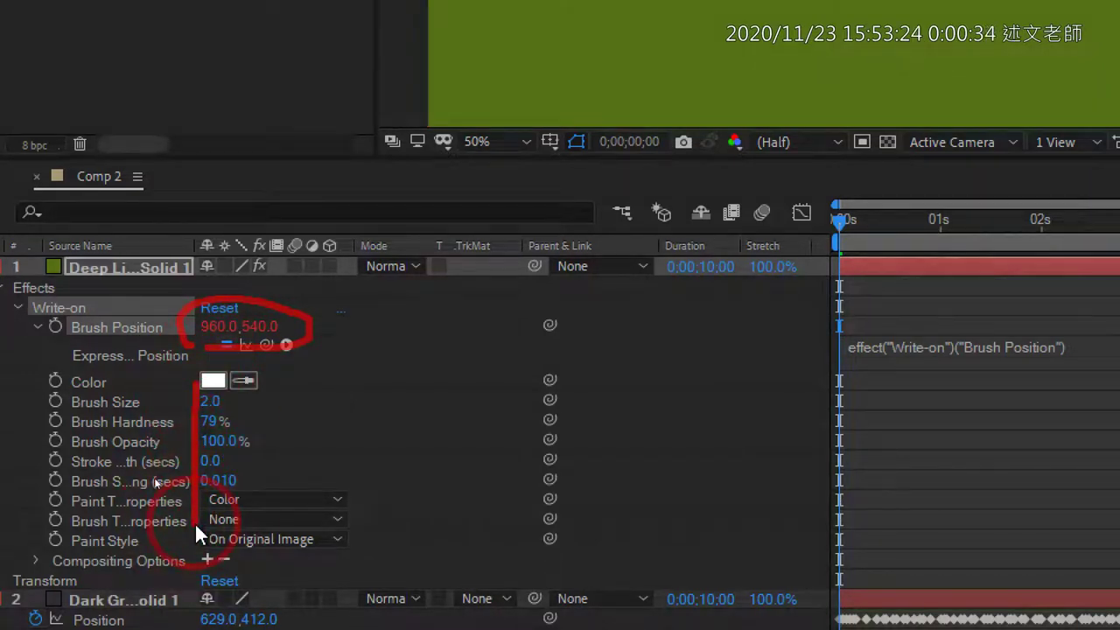
mouse_move(434, 288)
left_mouse_down()
mouse_move(354, 317)
mouse_move(363, 296)
mouse_move(352, 334)
mouse_move(385, 336)
left_mouse_up()
mouse_move(844, 324)
left_mouse_down()
mouse_move(838, 395)
mouse_move(863, 330)
mouse_move(1064, 329)
mouse_move(1075, 355)
mouse_move(1005, 383)
left_mouse_up()
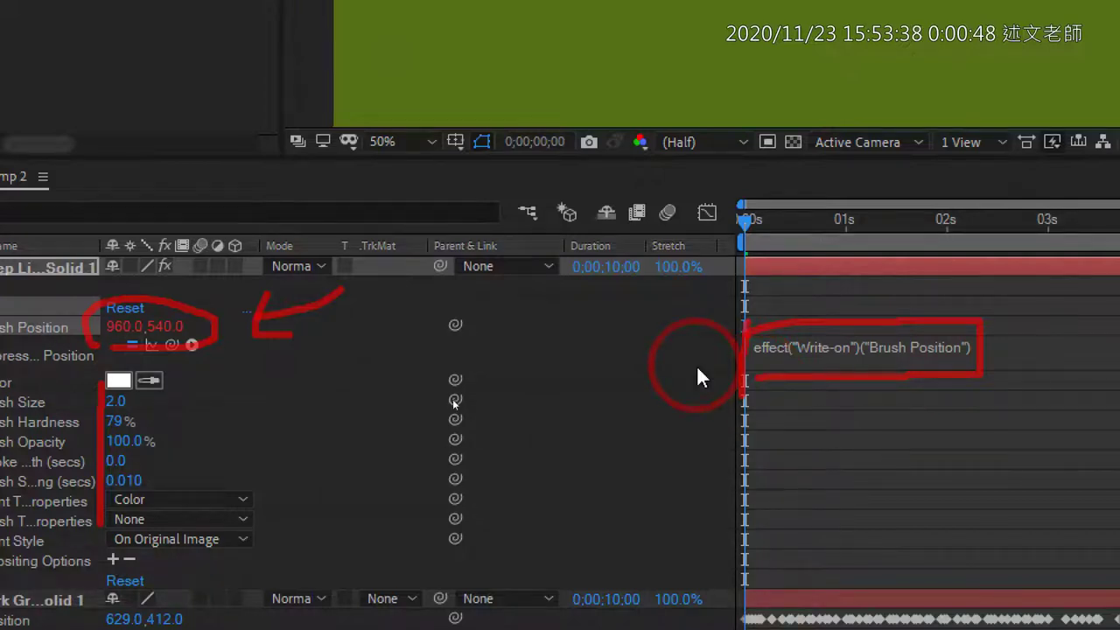
Link the Brush Position expression to the dark gray solid's Position using the expression pick whip.
left_click(800, 357)
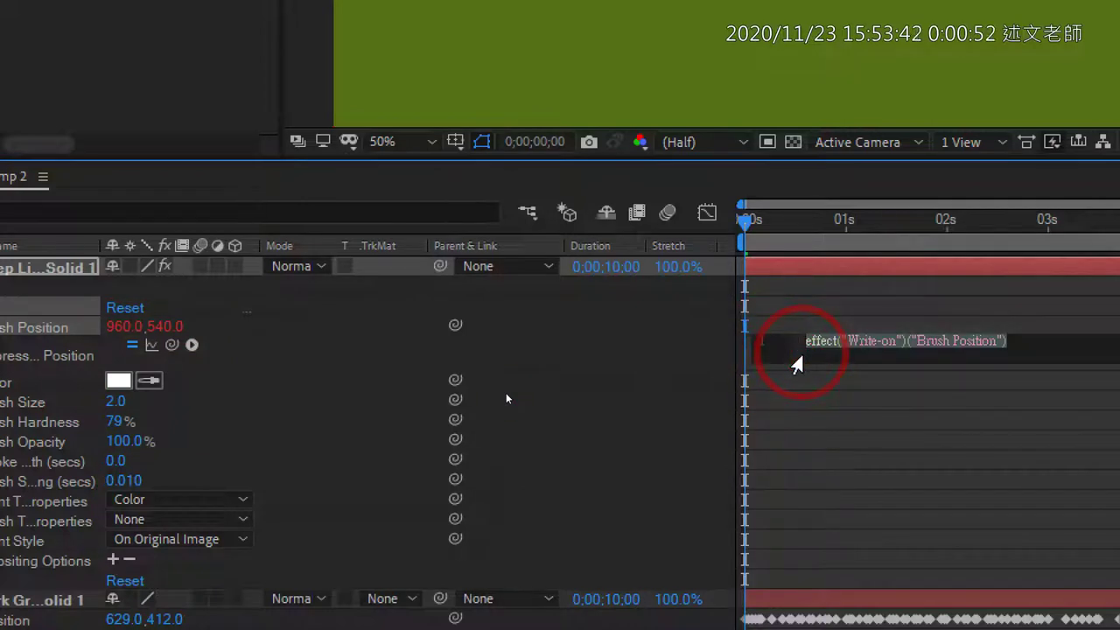
left_click(580, 350)
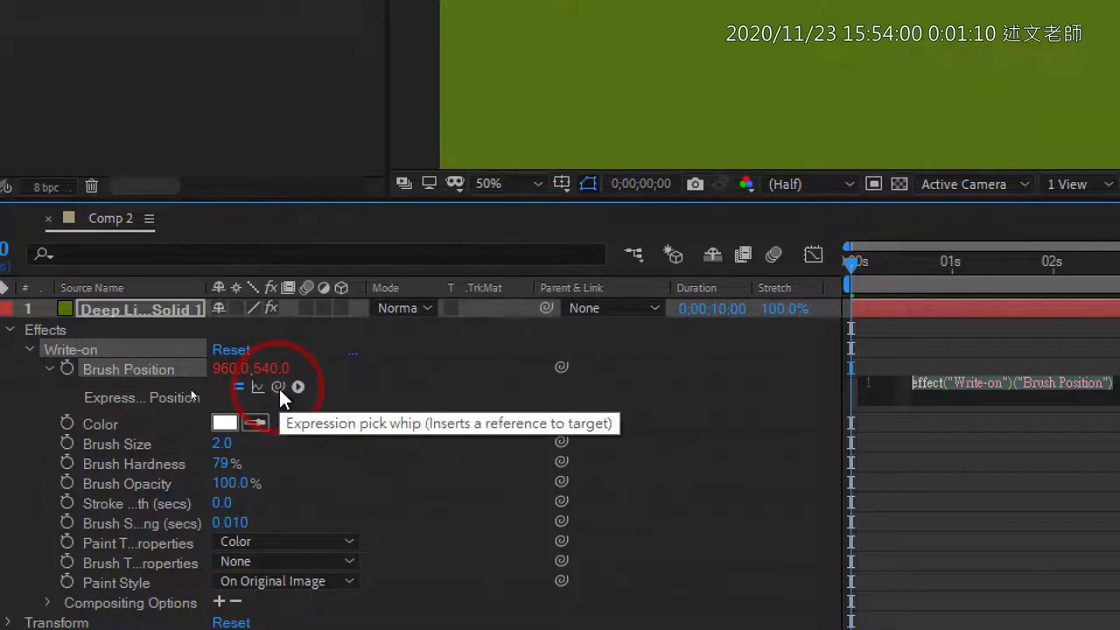
mouse_move(280, 390)
left_mouse_down()
mouse_move(225, 557)
mouse_move(141, 549)
left_mouse_up()
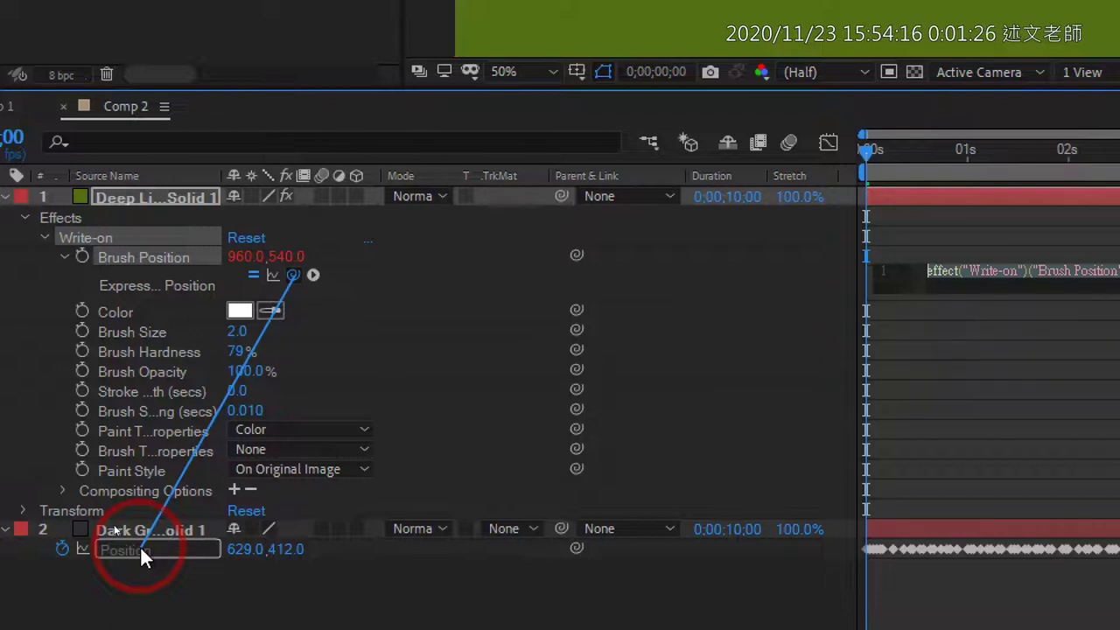
mouse_move(140, 546)
left_mouse_down()
mouse_move(162, 546)
mouse_move(350, 214)
mouse_move(158, 569)
mouse_move(163, 546)
left_mouse_up()
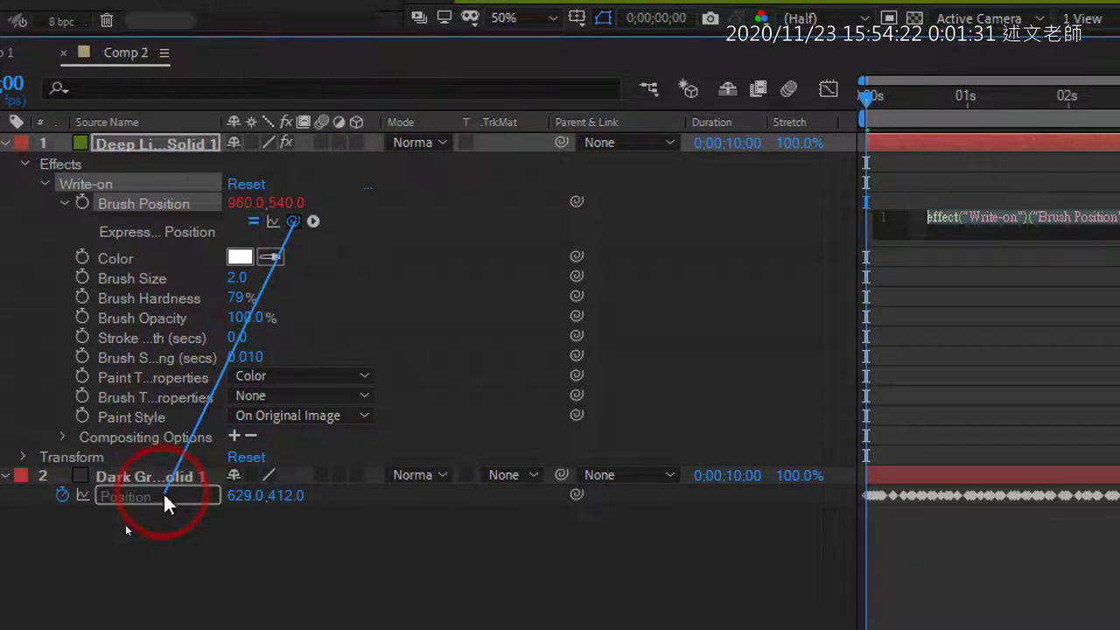
left_click_drag(164, 495, 141, 496)
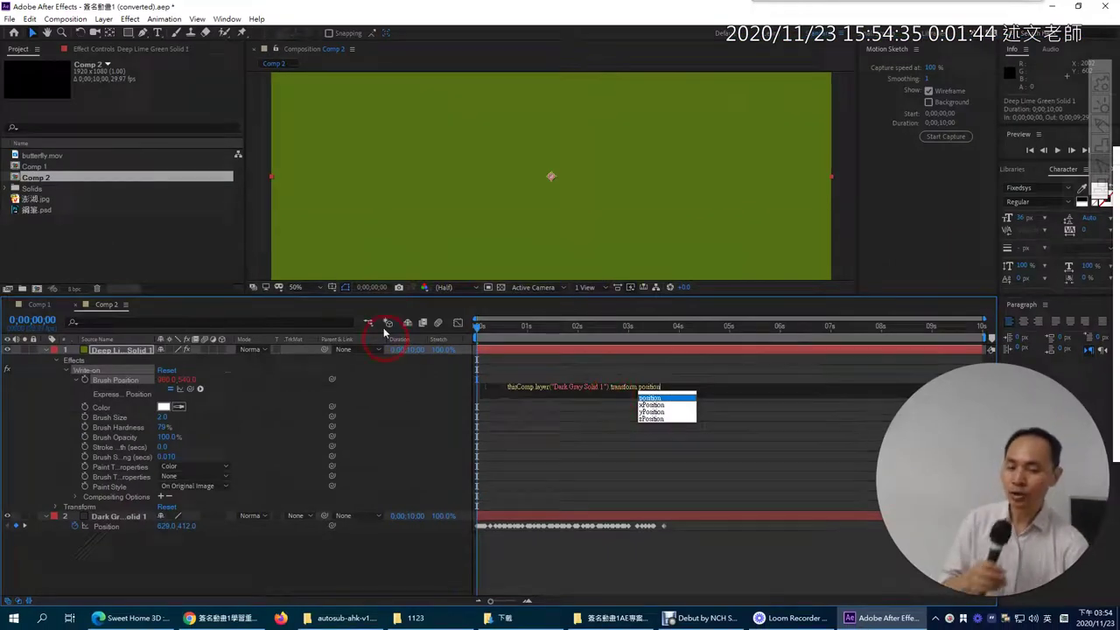
Enlarge the composition view and scrub between the start, 0;00;02;12 and 0;00;00;21 to preview the signature being written.
left_click_drag(385, 296, 371, 401)
left_click(476, 434)
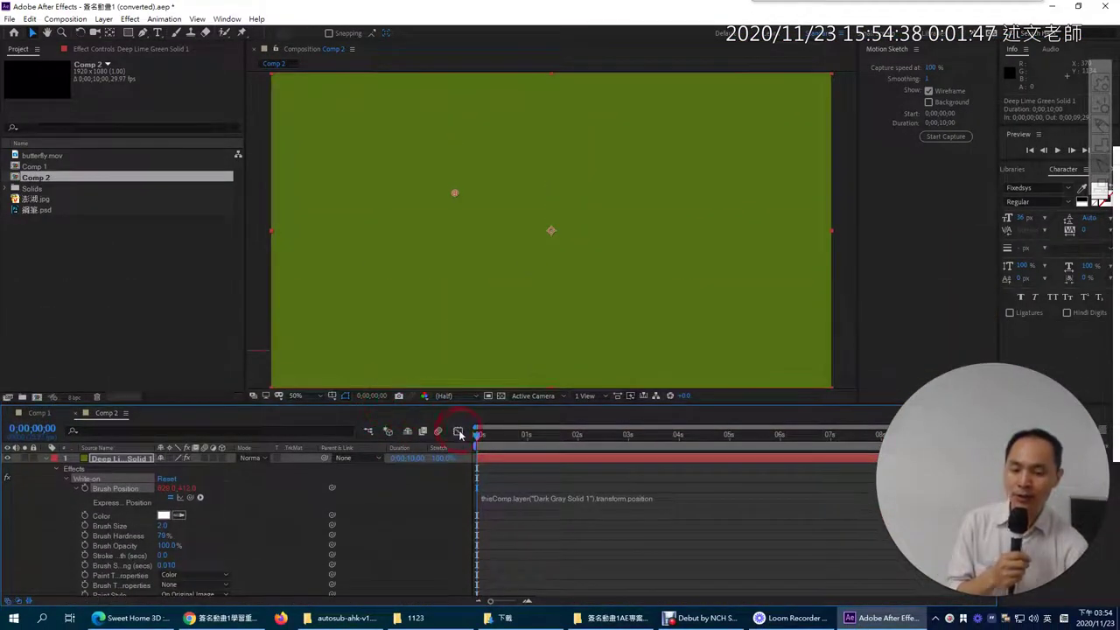
left_click_drag(477, 440, 598, 445)
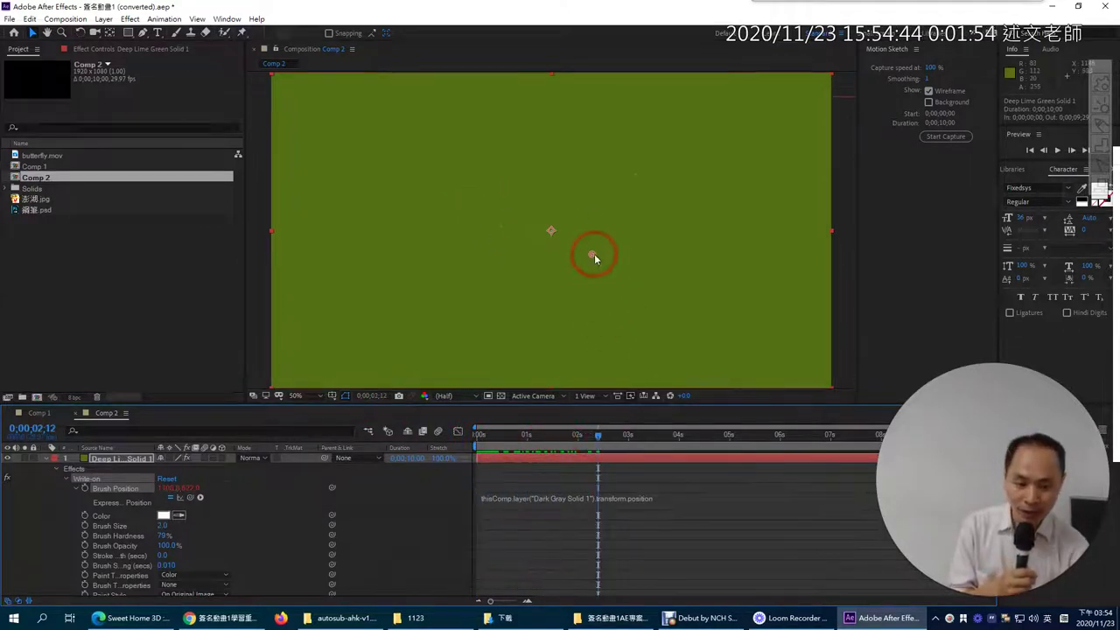
scroll(595, 258, "up", 2)
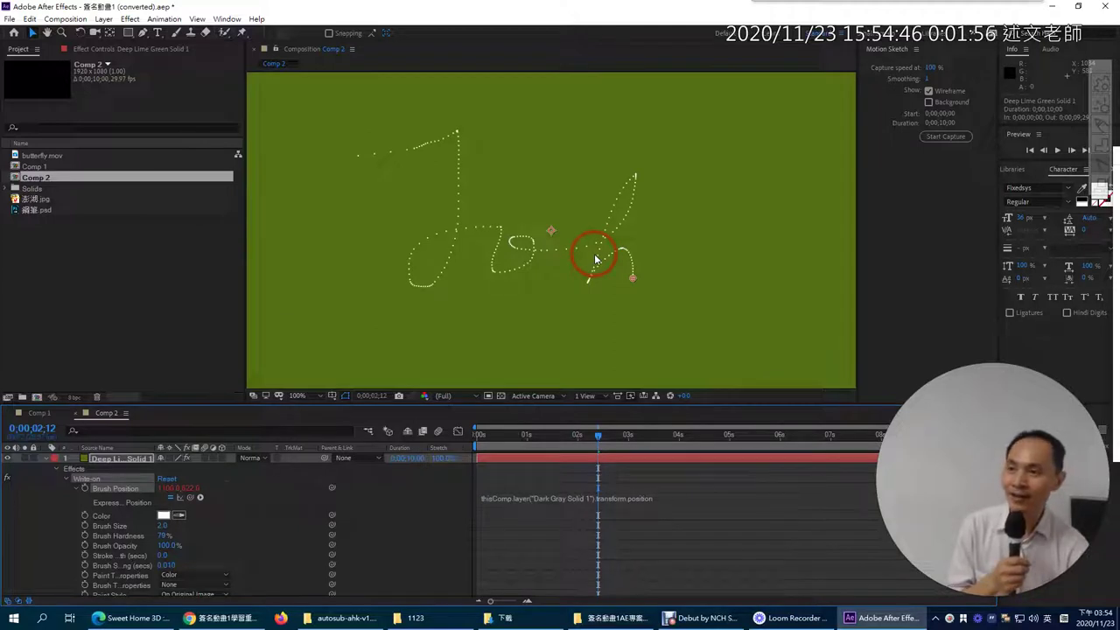
left_click_drag(599, 436, 574, 440)
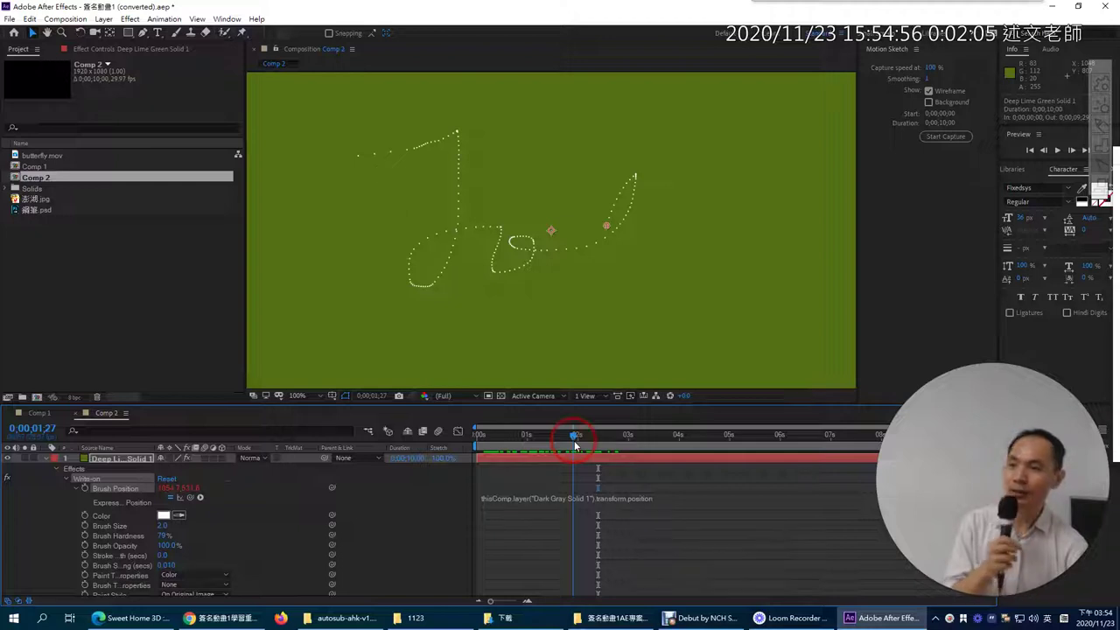
left_click_drag(574, 440, 514, 447)
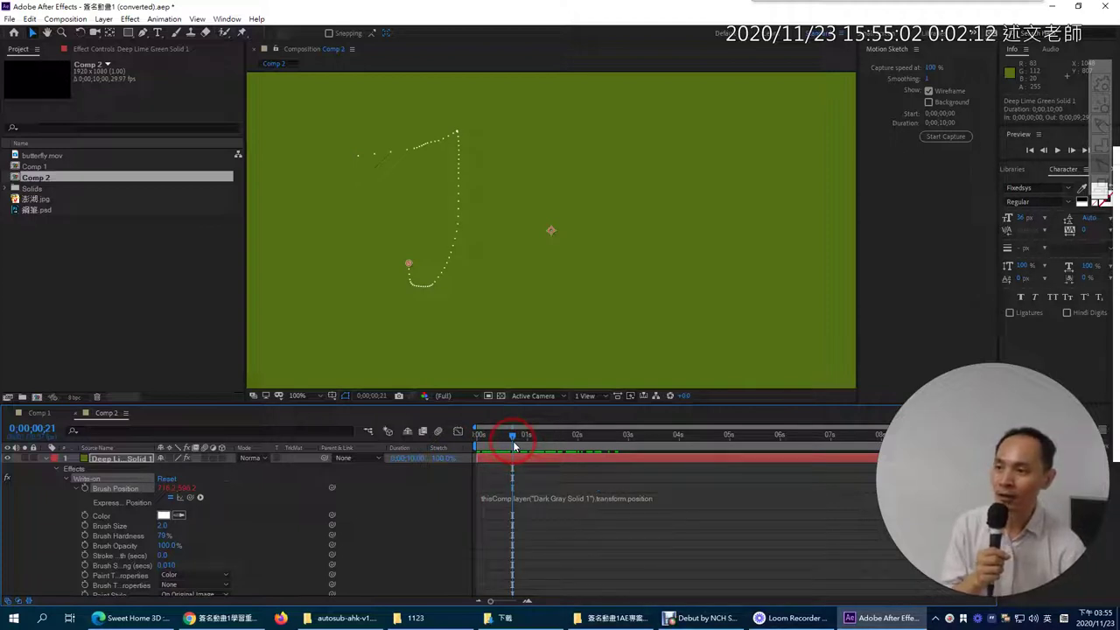
Undo the Position link and the added expression on Brush Position, and enlarge the timeline area.
key("ctrl+z")
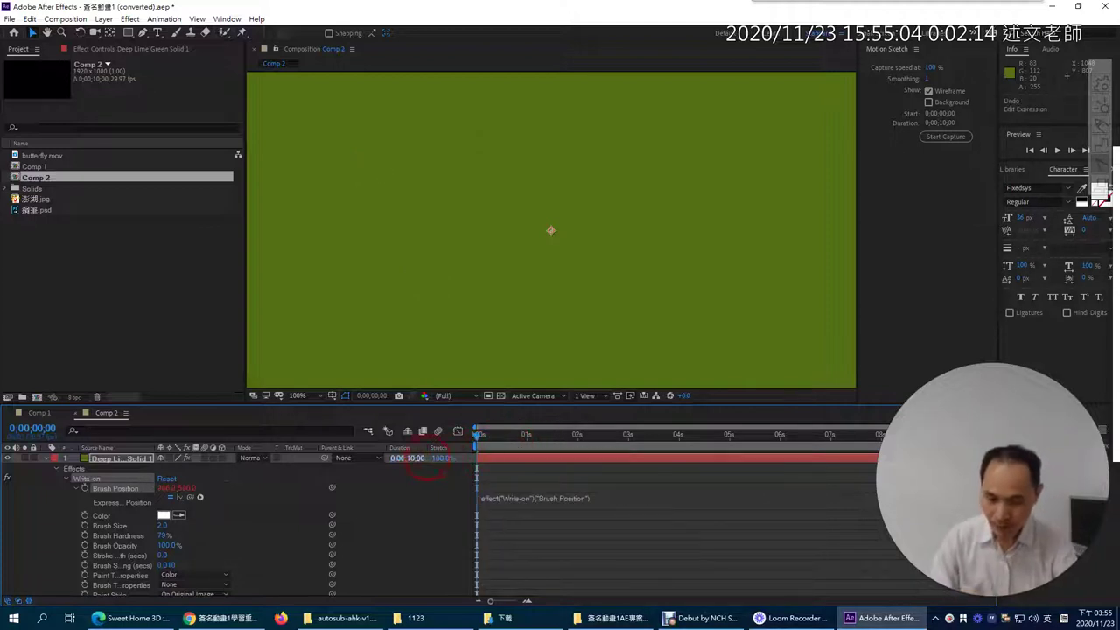
key("ctrl+z")
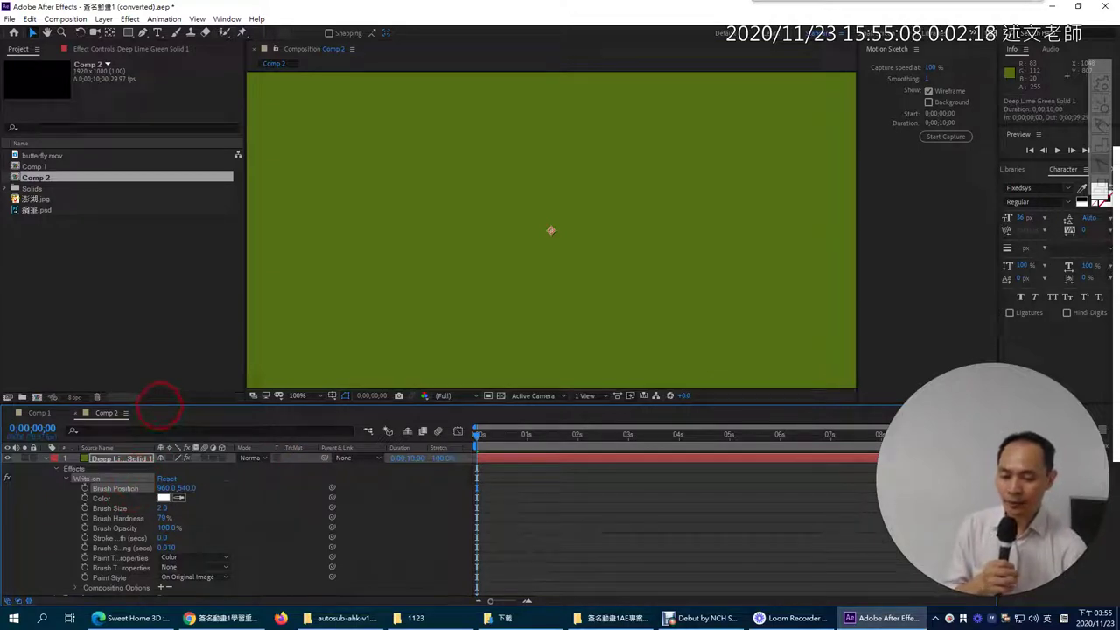
mouse_move(160, 402)
left_mouse_down()
mouse_move(175, 321)
mouse_move(166, 317)
left_mouse_up()
Add an expression to Write-on Brush Position and pick-whip it to the dark gray solid's Position, giving thisComp.layer("Dark Gray Solid 1").transform.position.
left_click(127, 405)
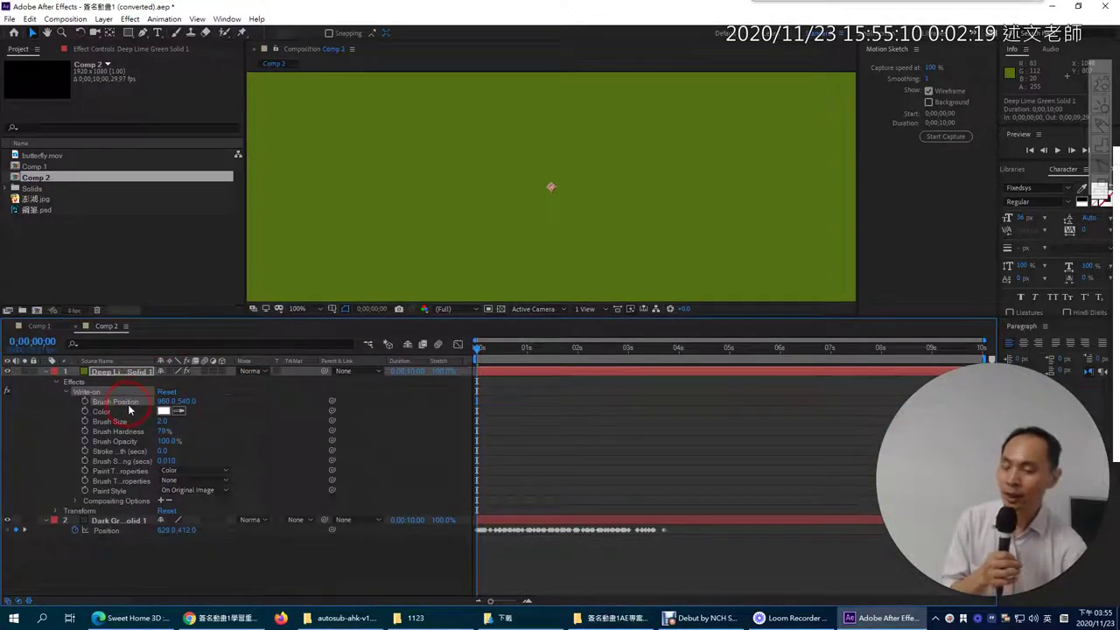
left_click(160, 18)
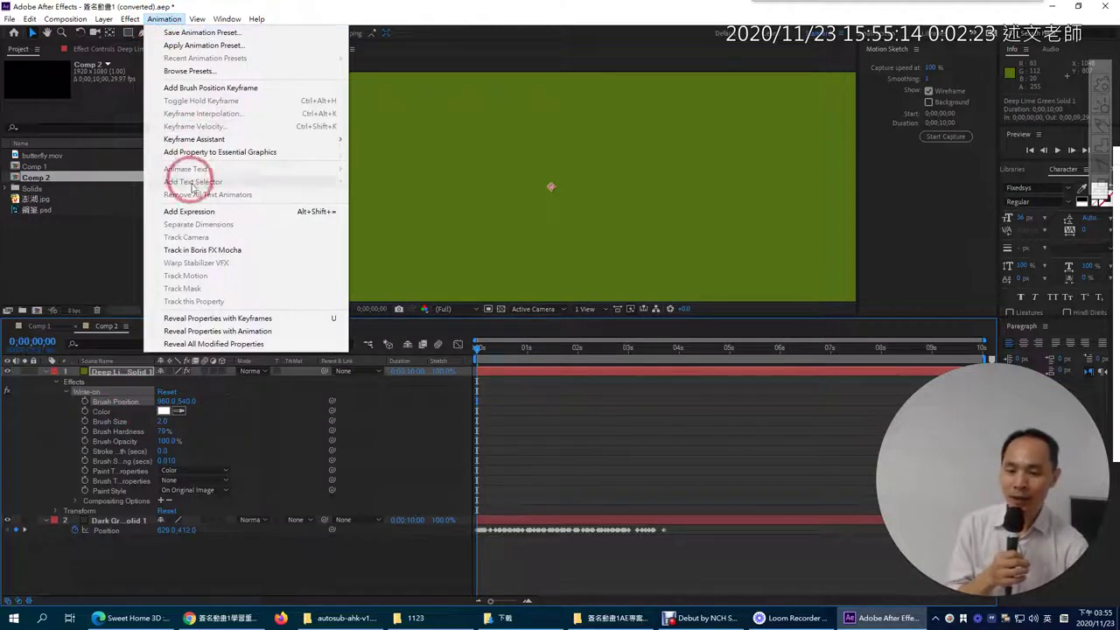
left_click(199, 211)
left_click(525, 407)
left_click(347, 411)
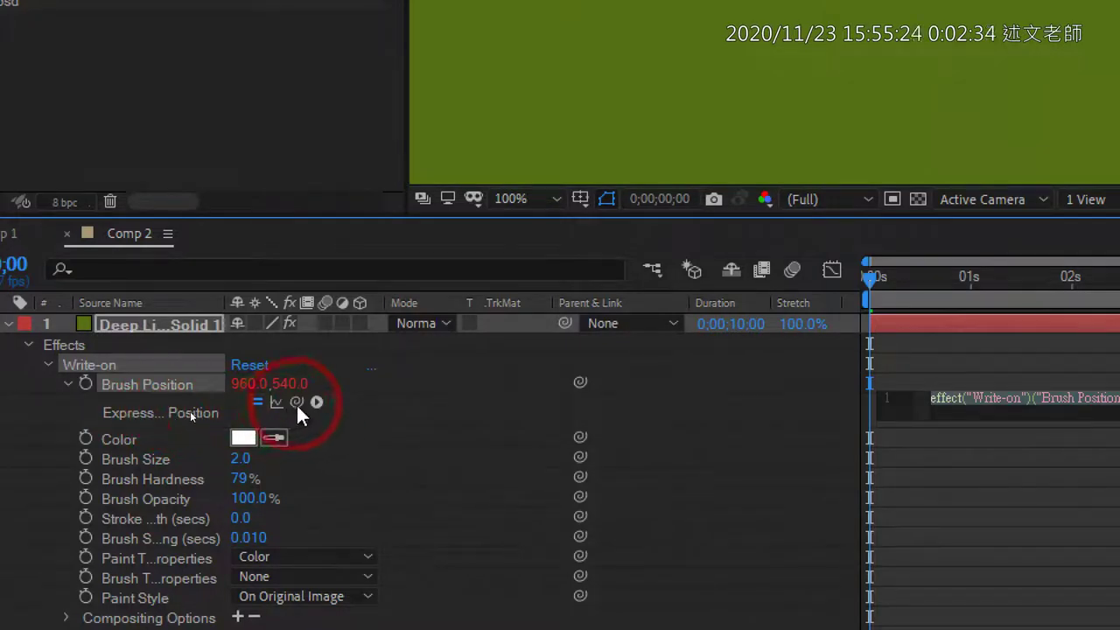
left_click_drag(297, 403, 212, 629)
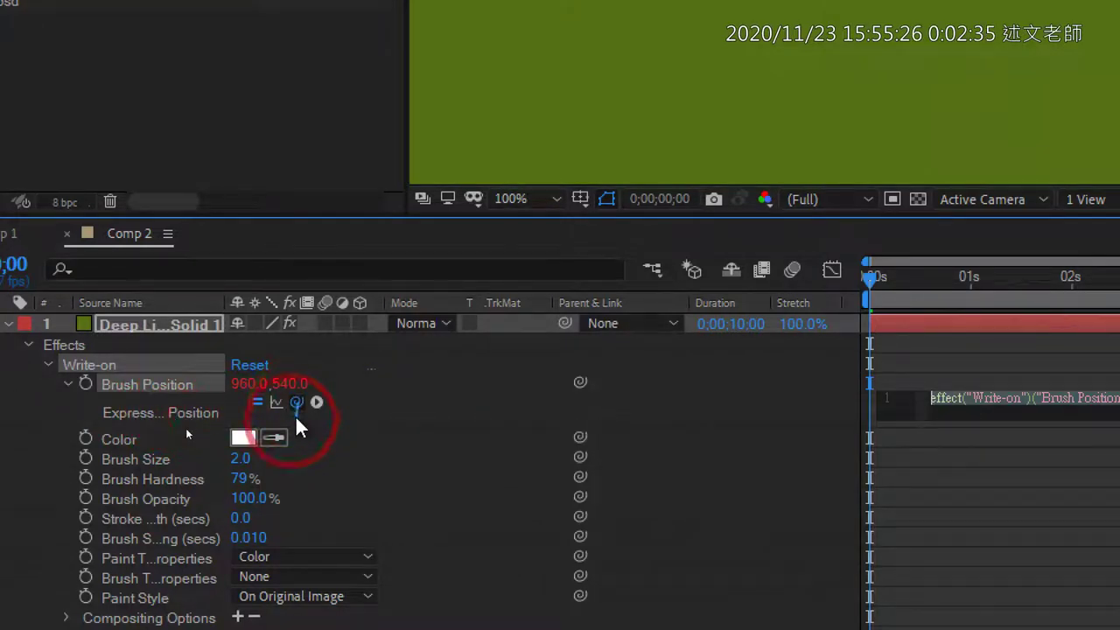
left_click_drag(213, 554, 140, 540)
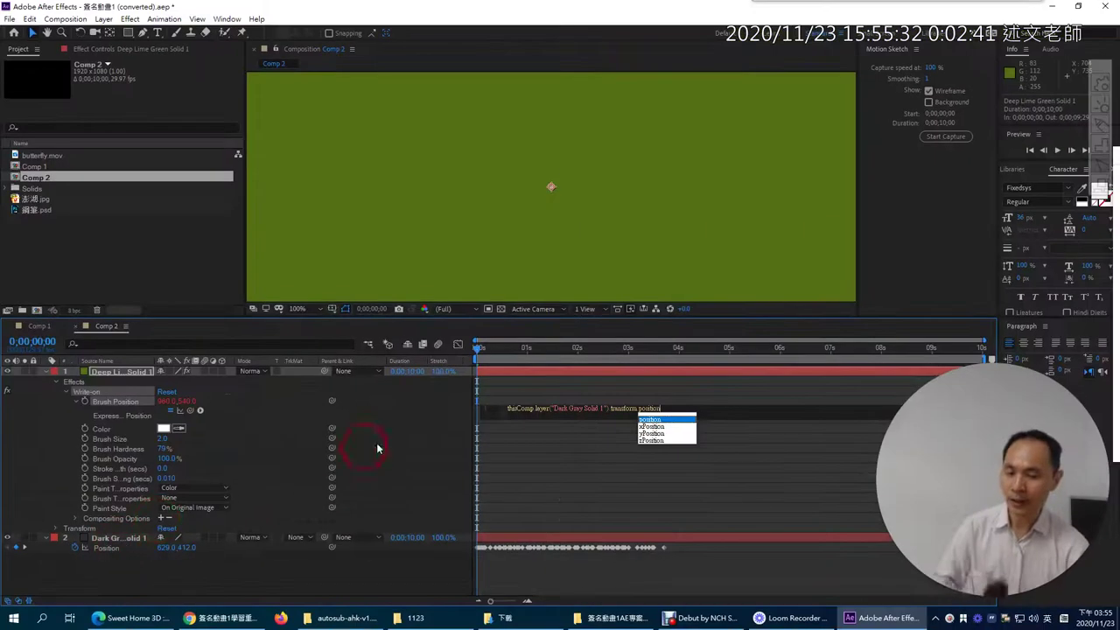
Scrub to 0;00;02;01 to preview the written signature, and view the composition at 25% and 50% magnification.
left_click_drag(476, 350, 578, 348)
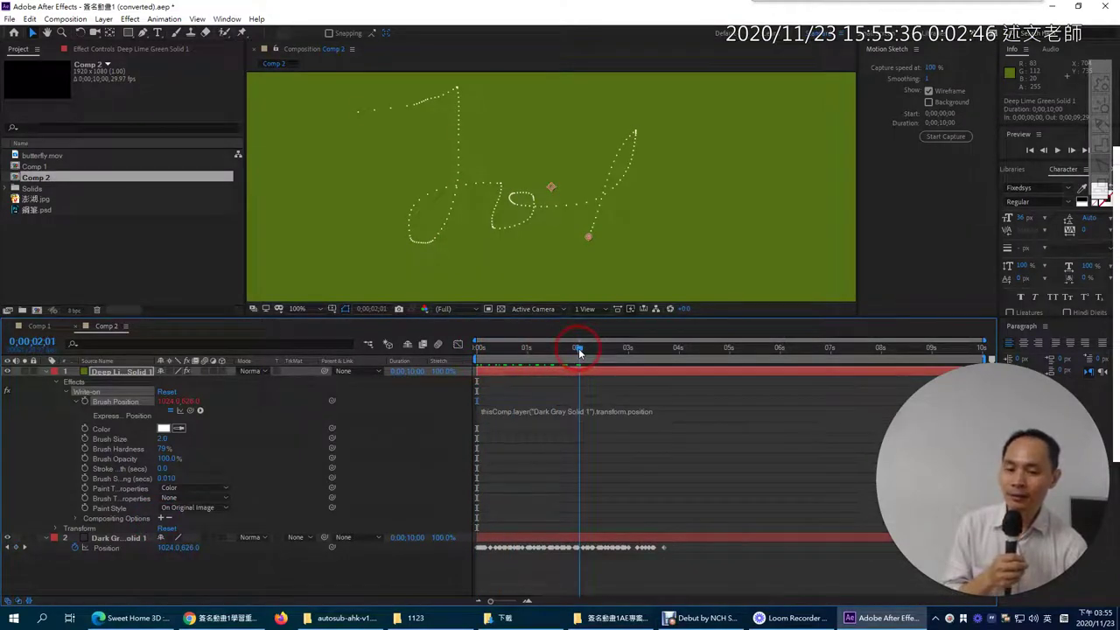
key("ctrl+shift+j")
key("comma")
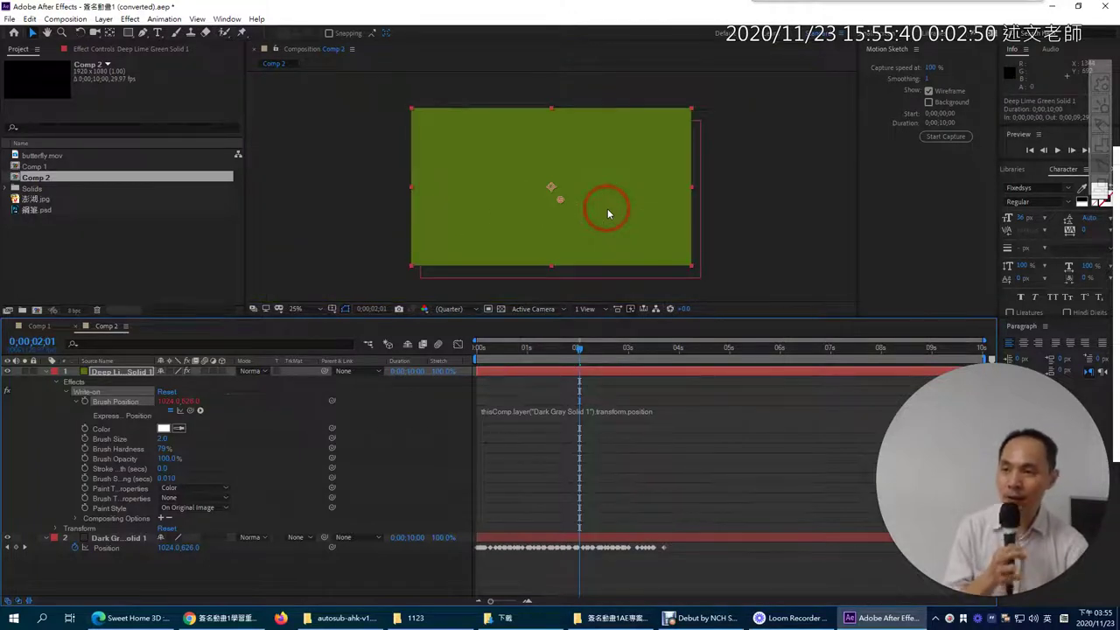
key("period")
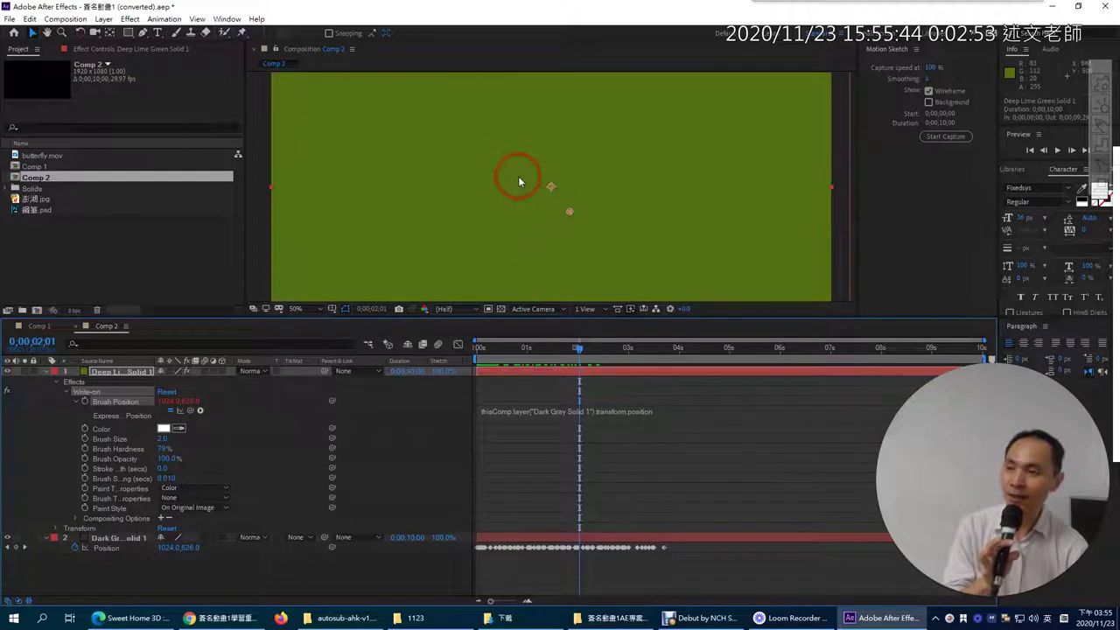
Show the lime green solid's effect settings and set the Write-on Brush Size to 9.5.
key("period")
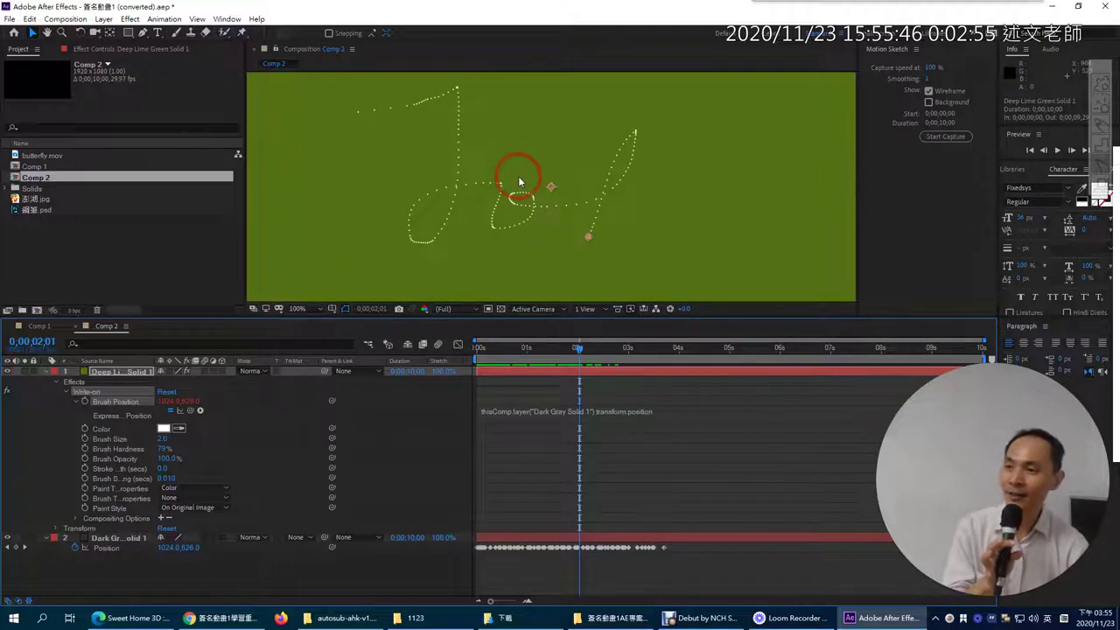
key("comma")
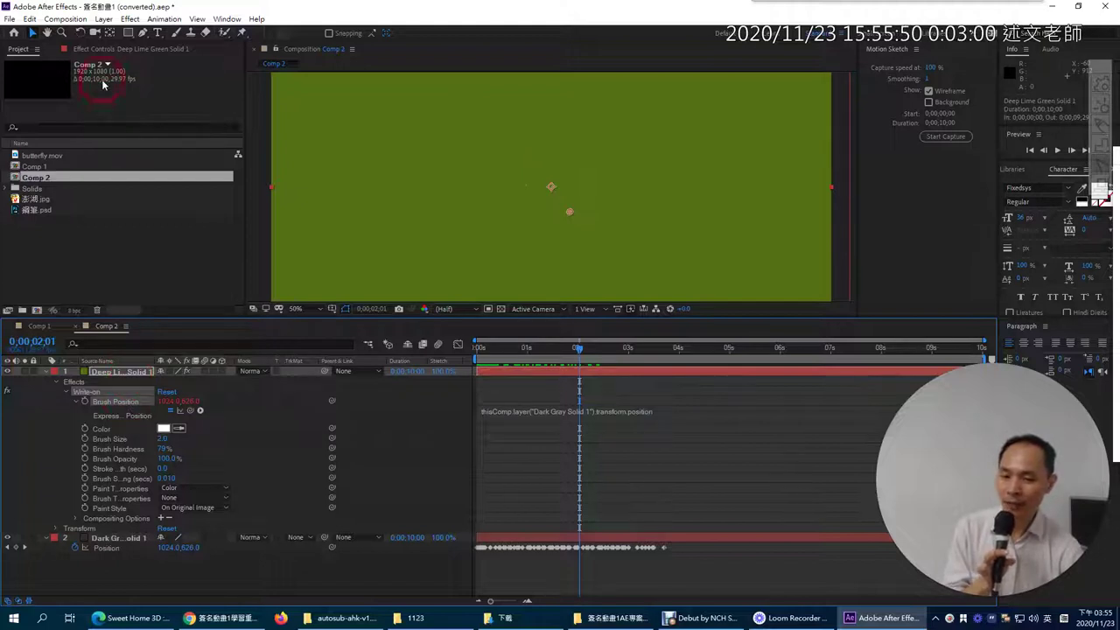
left_click(106, 51)
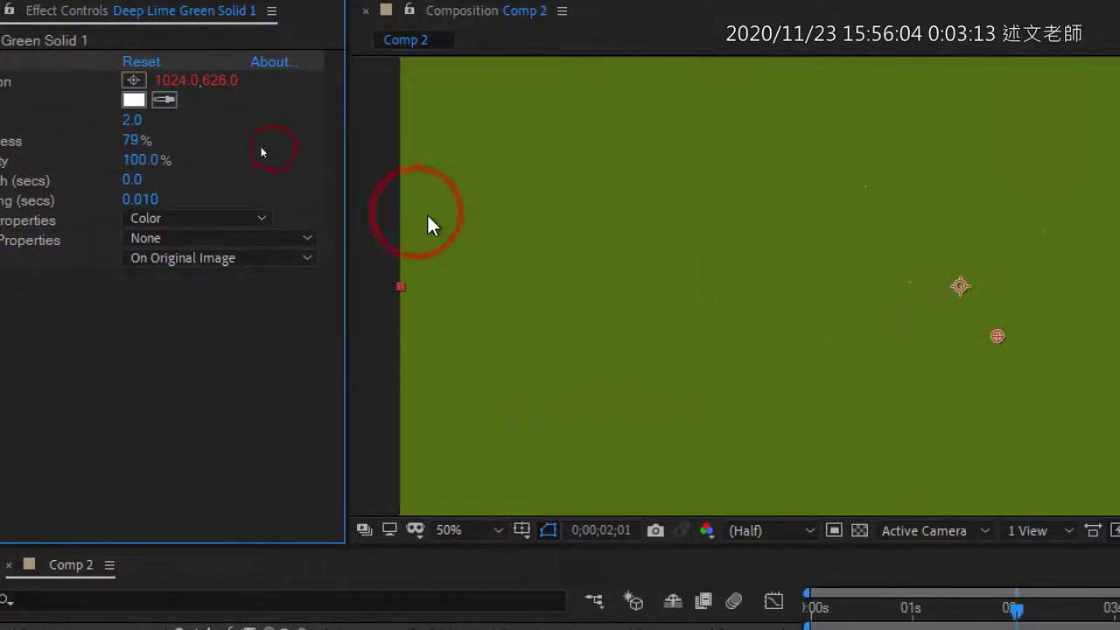
left_click_drag(193, 120, 219, 127)
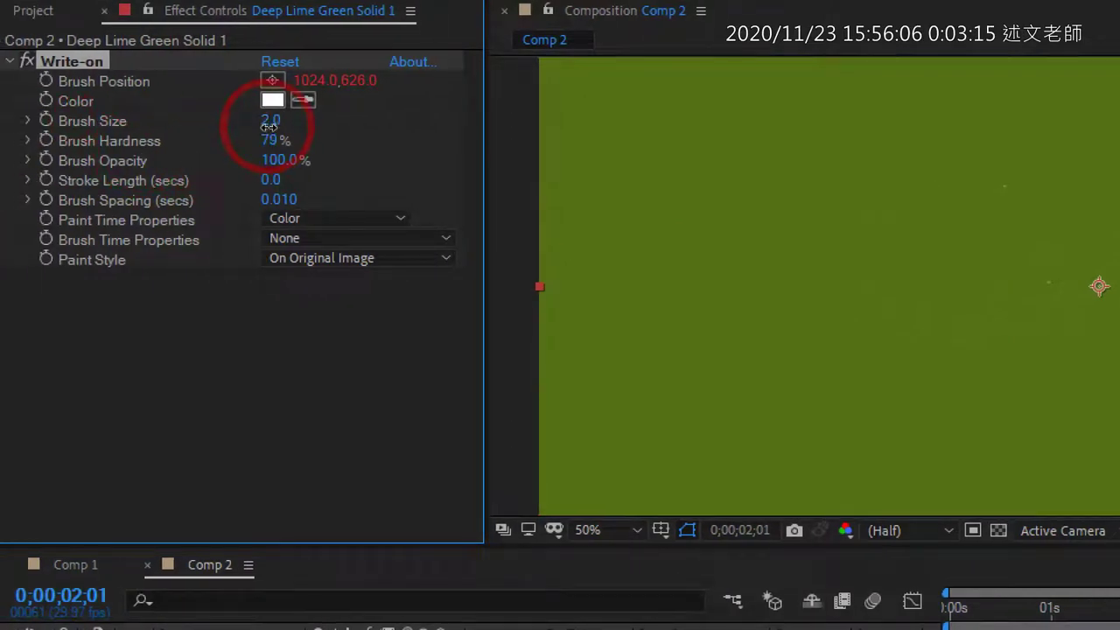
mouse_move(289, 128)
left_mouse_down()
mouse_move(308, 126)
mouse_move(275, 123)
mouse_move(321, 122)
left_mouse_up()
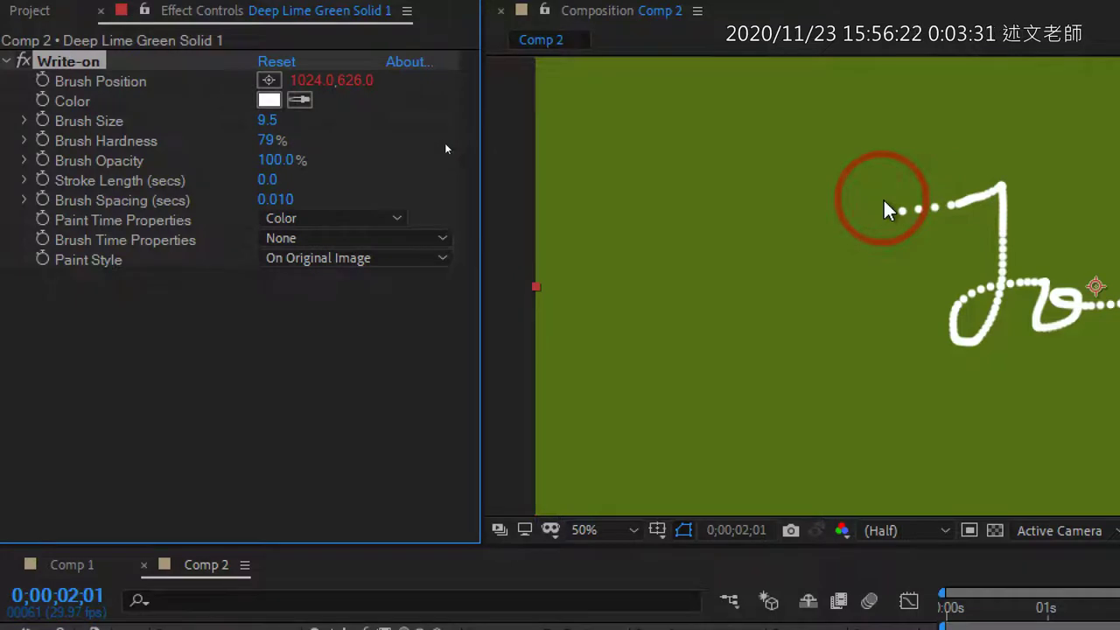
Set the Write-on Brush Spacing to 0.001 seconds and scrub to 0;00;00;13 to preview the stroke.
left_click_drag(41, 210, 200, 222)
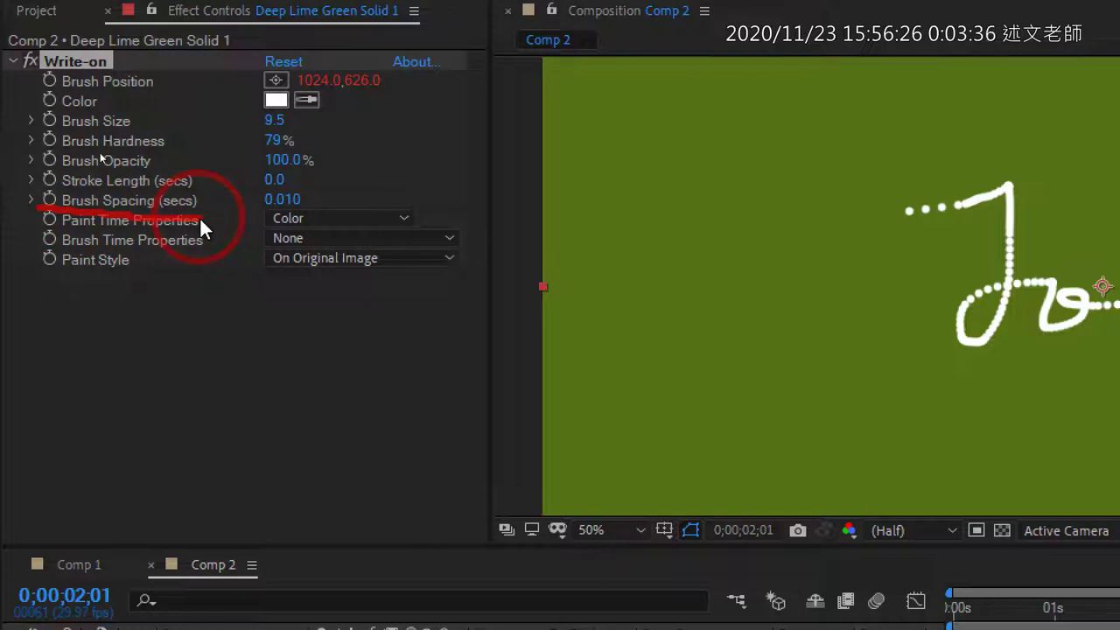
left_click_drag(255, 209, 313, 208)
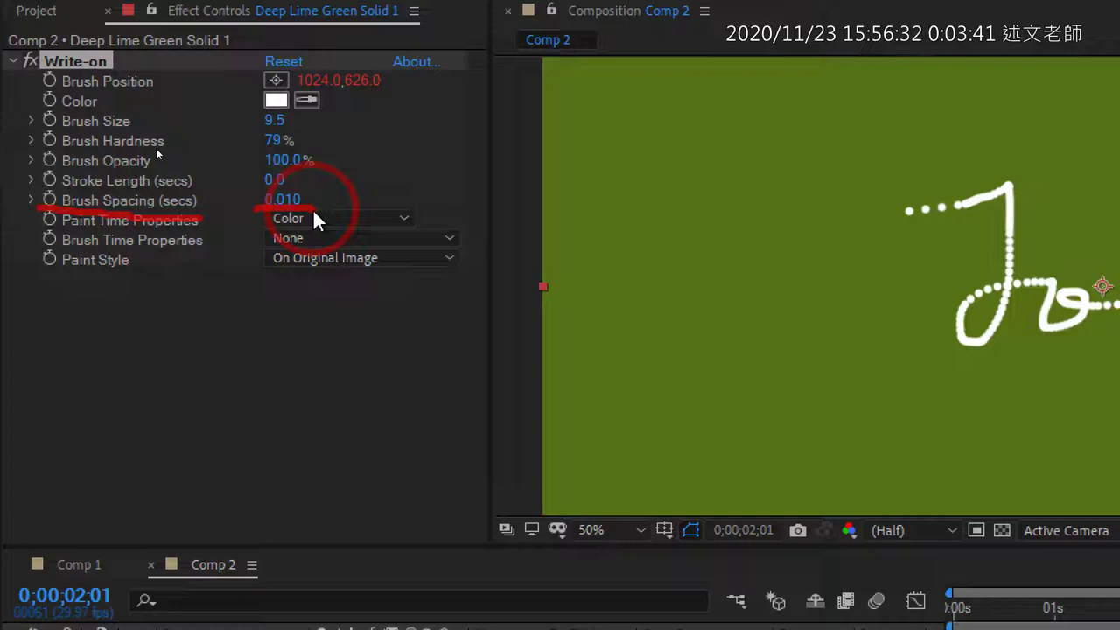
left_click(312, 203)
mouse_move(294, 201)
left_mouse_down()
mouse_move(230, 210)
mouse_move(188, 200)
left_mouse_up()
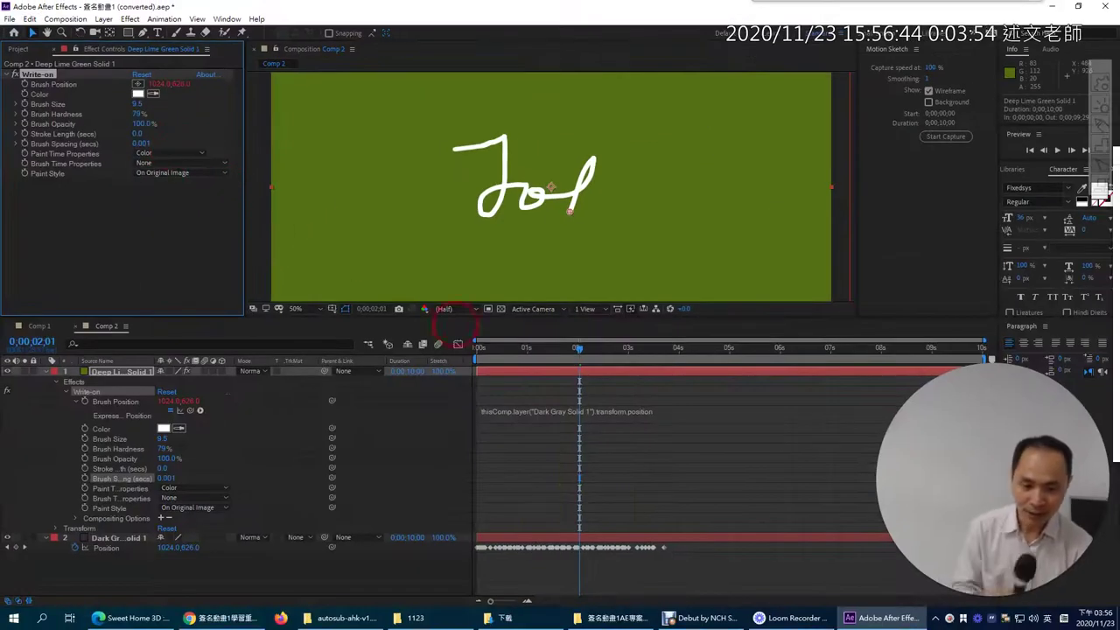
mouse_move(481, 351)
left_mouse_down()
mouse_move(712, 350)
mouse_move(501, 351)
left_mouse_up()
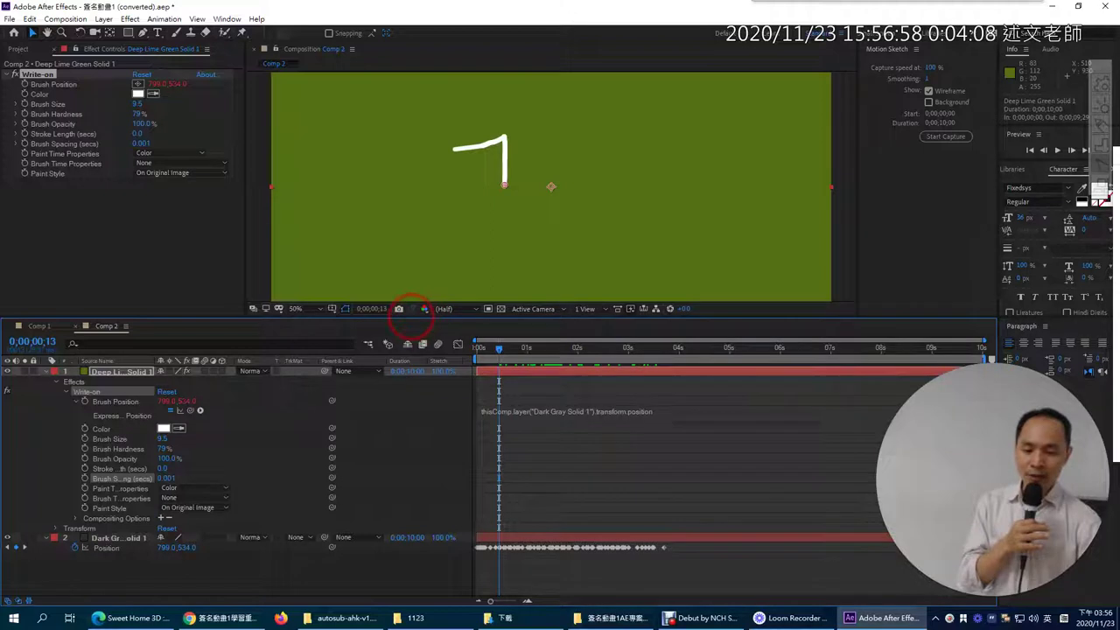
Set the Write-on Paint Style to On Transparent and scrub to 0;00;02;24 to preview the signature.
left_click_drag(411, 318, 401, 388)
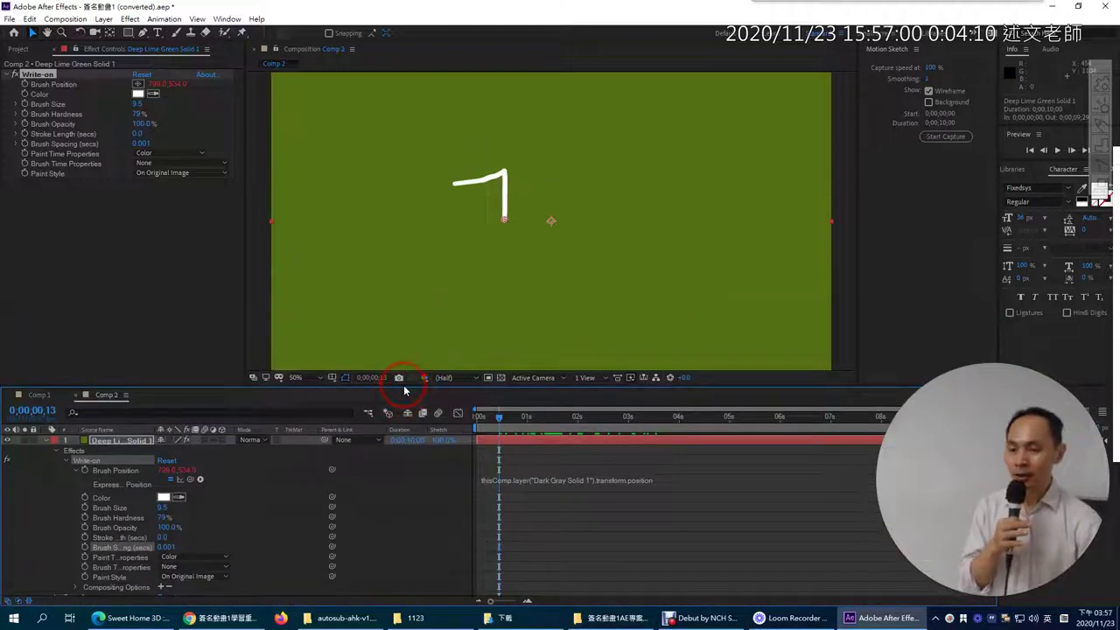
left_click(143, 174)
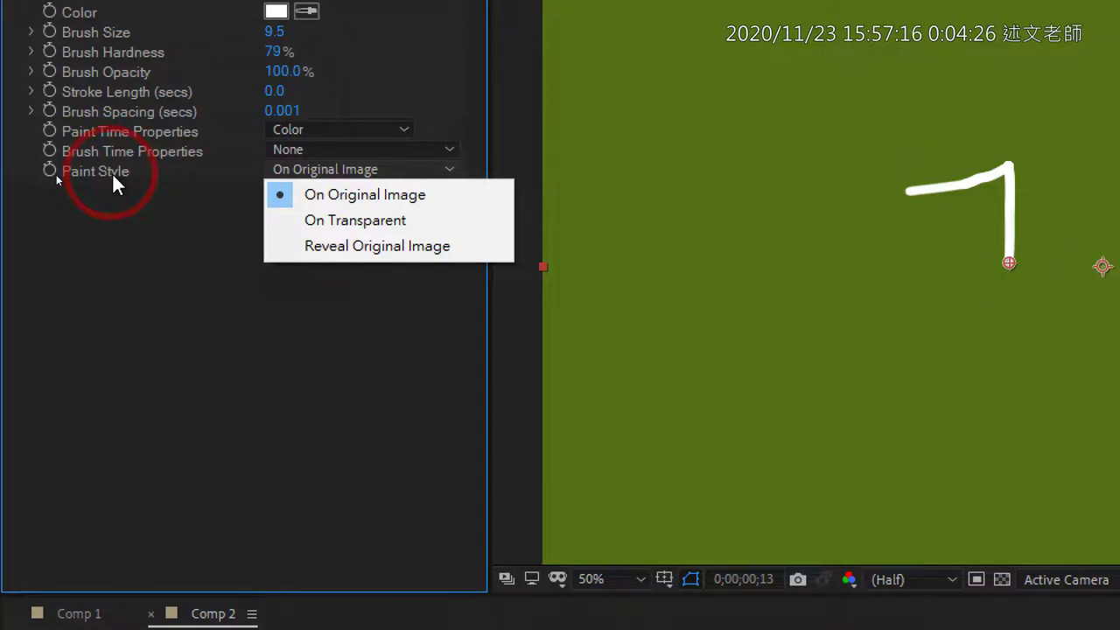
left_click(317, 222)
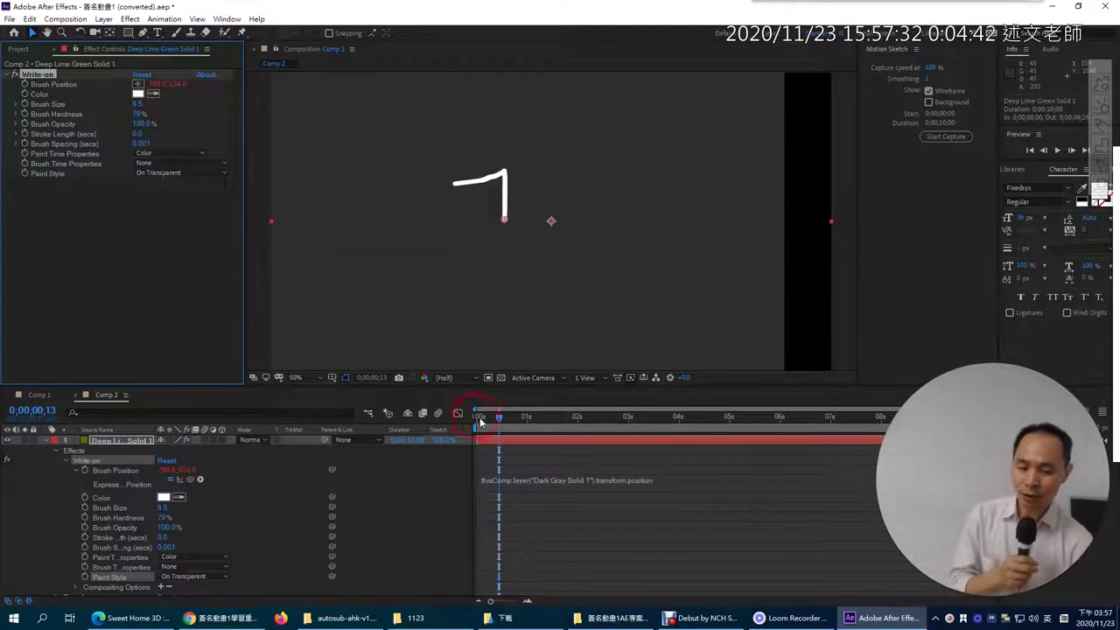
mouse_move(499, 417)
left_mouse_down()
mouse_move(486, 421)
mouse_move(617, 428)
left_mouse_up()
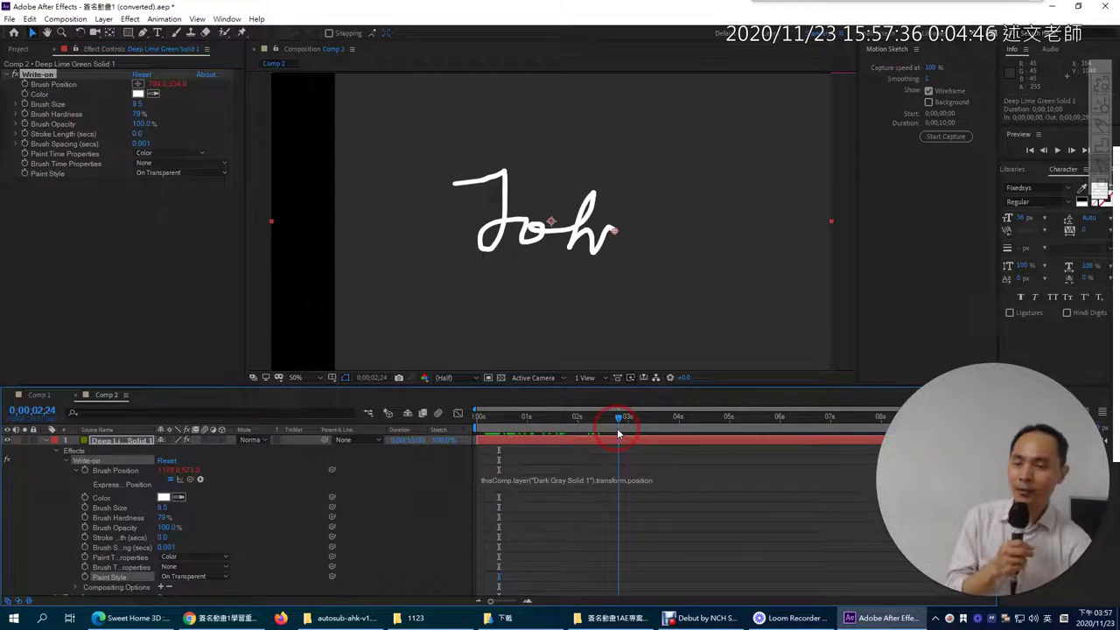
Hide the dark gray solid layer and scrub to 0;00;02;12 to preview the signature on its own.
left_click(64, 433)
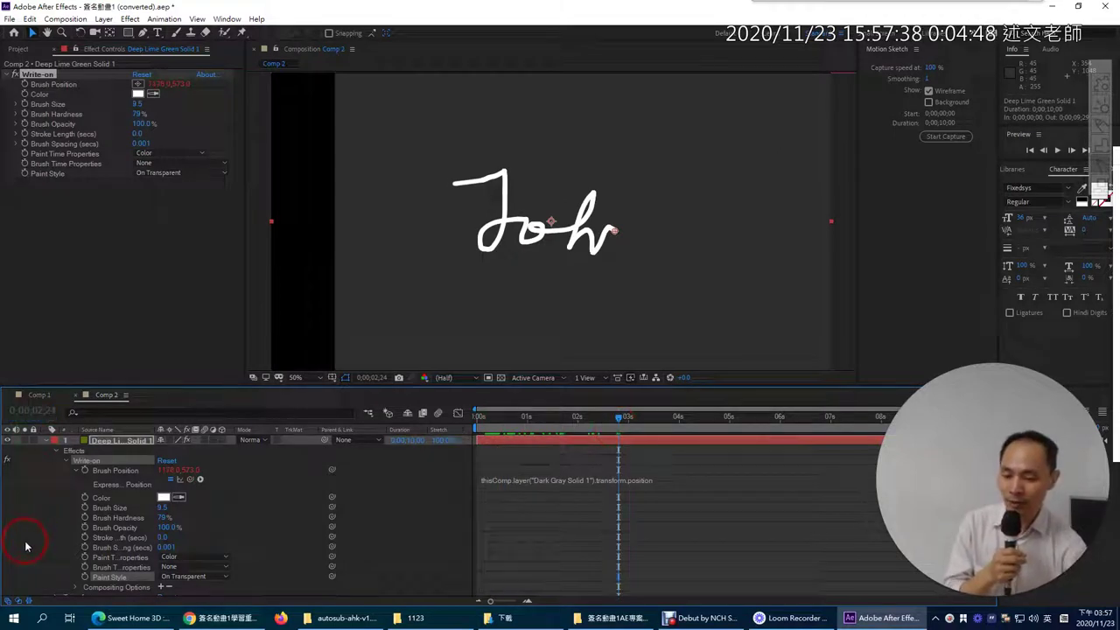
scroll(29, 545, "down", 1)
left_click(8, 582)
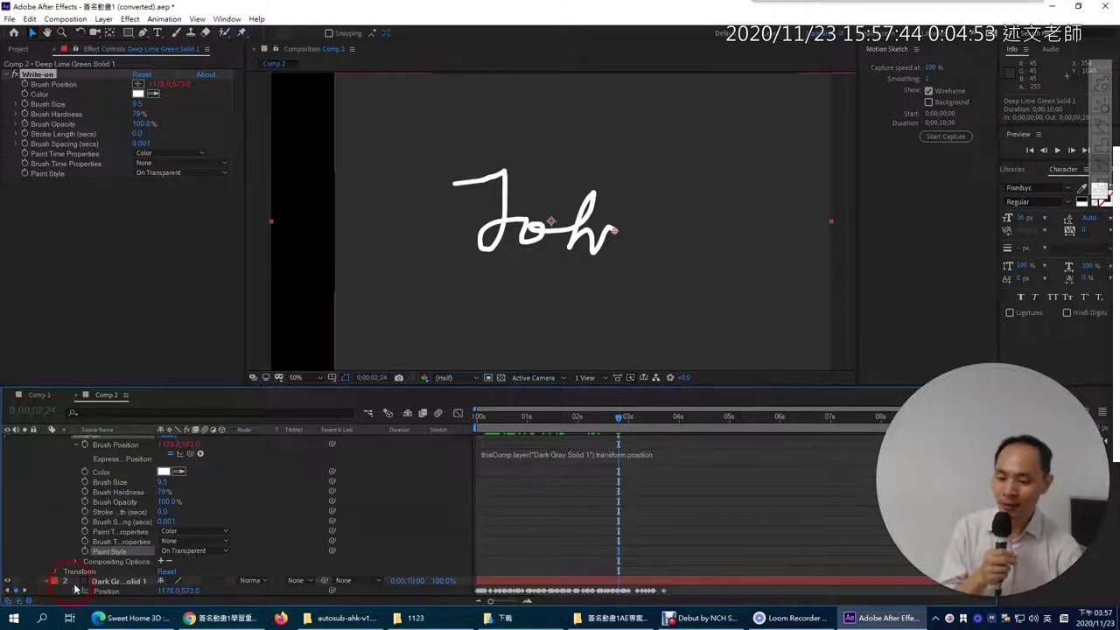
left_click(34, 583)
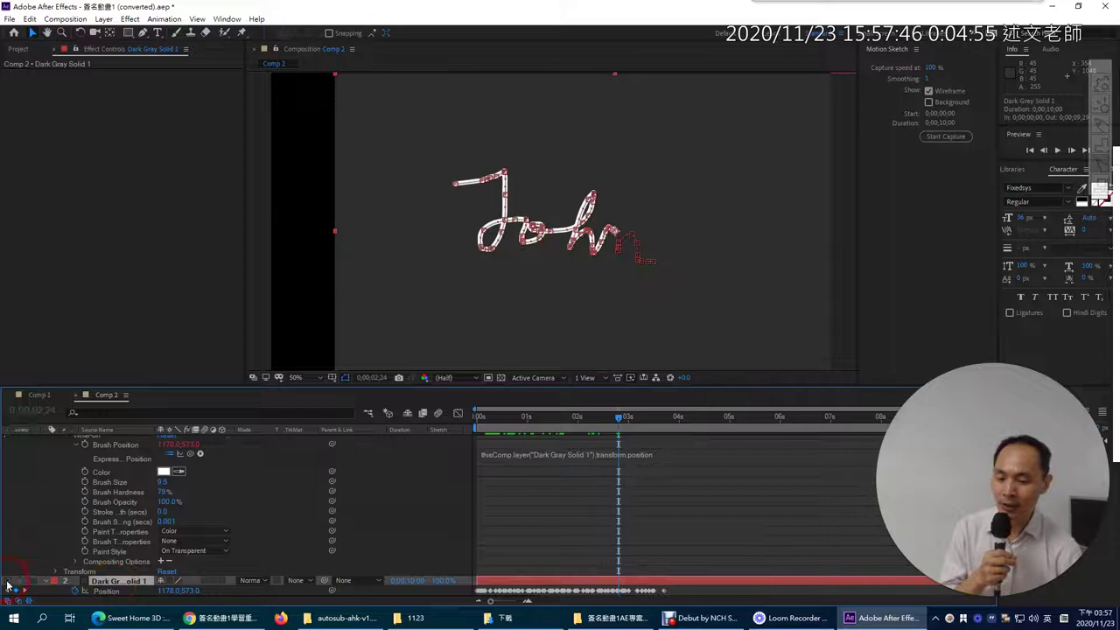
left_click(285, 516)
mouse_move(489, 428)
left_mouse_down()
mouse_move(481, 420)
mouse_move(750, 426)
mouse_move(499, 418)
mouse_move(598, 417)
left_mouse_up()
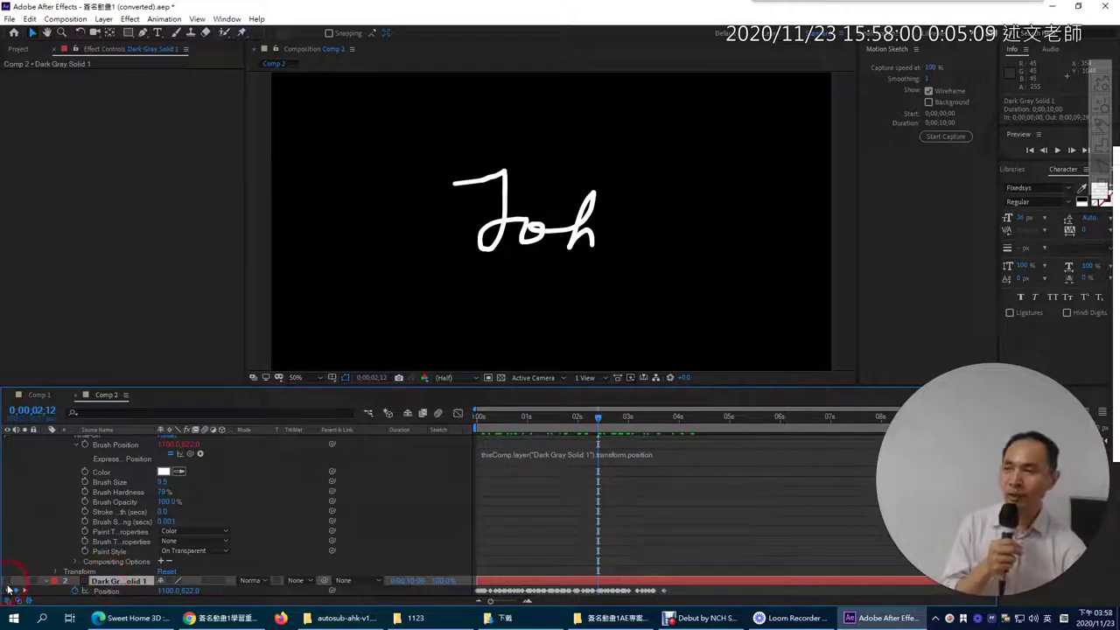
left_click(115, 463)
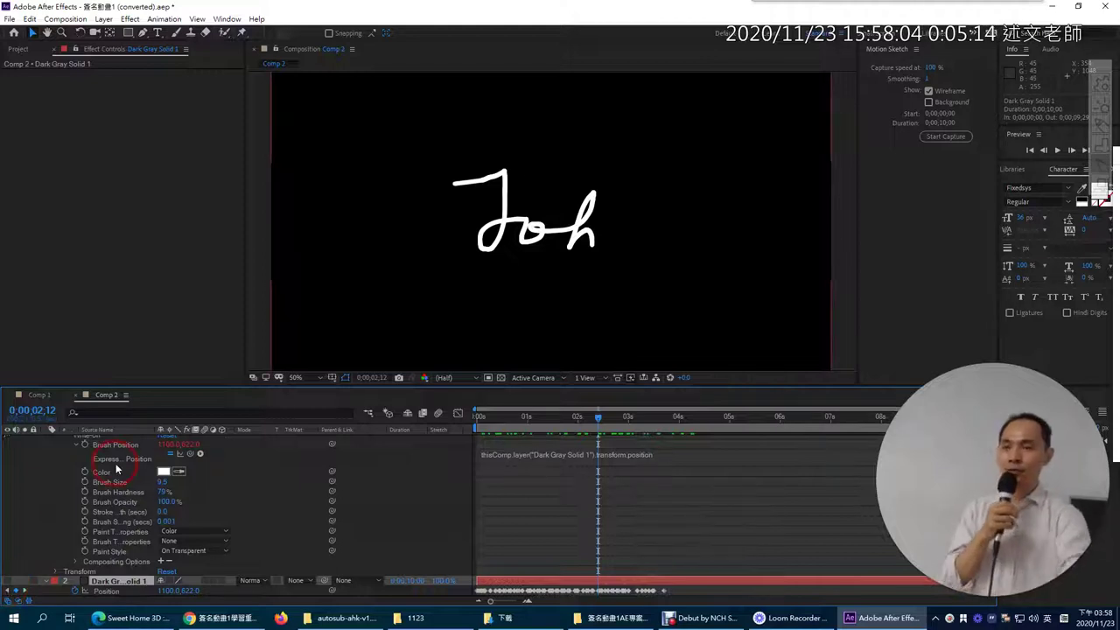